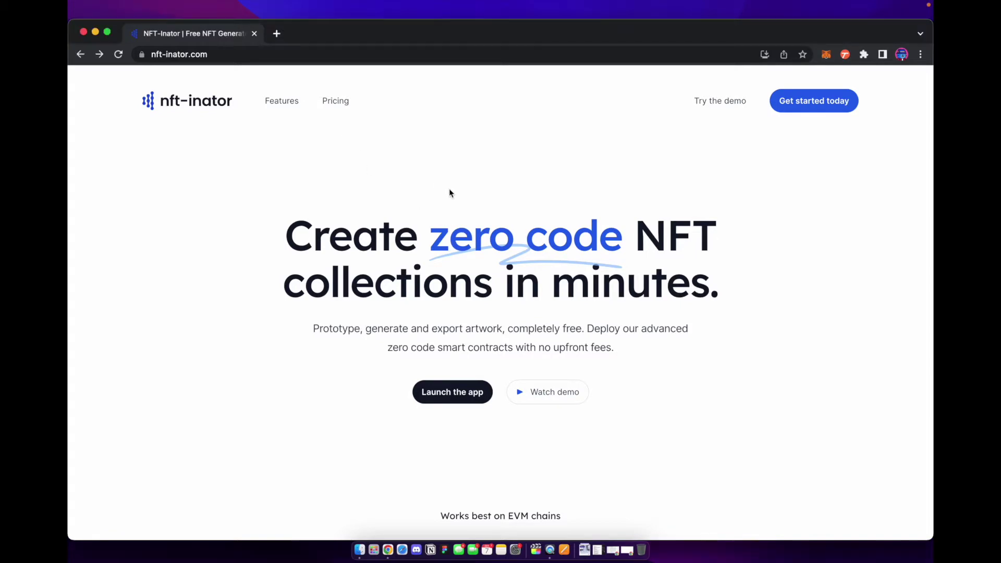
Step: Scroll the NFT-Inator landing page and launch the web app
scroll(449, 193, down, 10)
scroll(409, 281, down, 15)
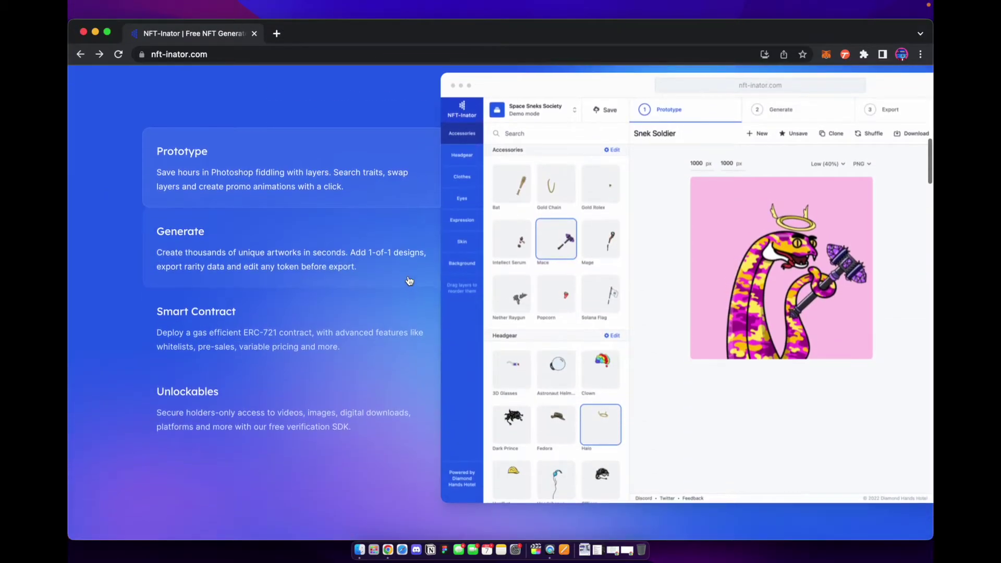
scroll(408, 280, down, 10)
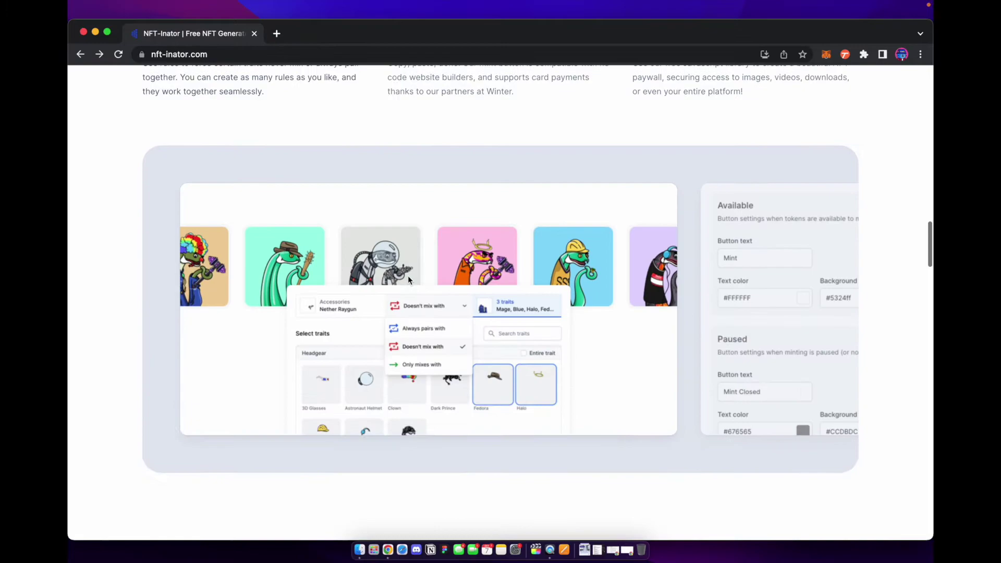
scroll(409, 281, up, 20)
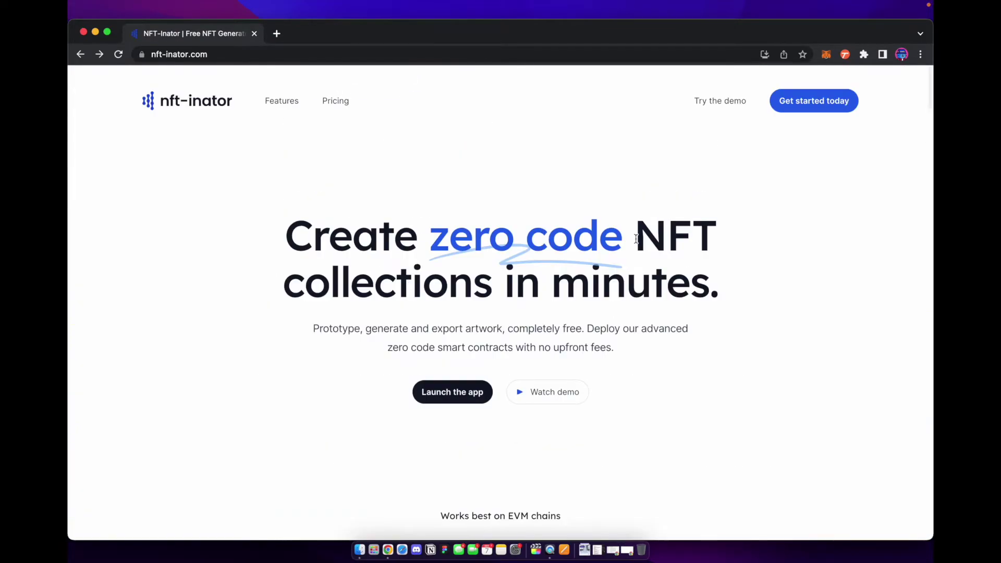
click(455, 395)
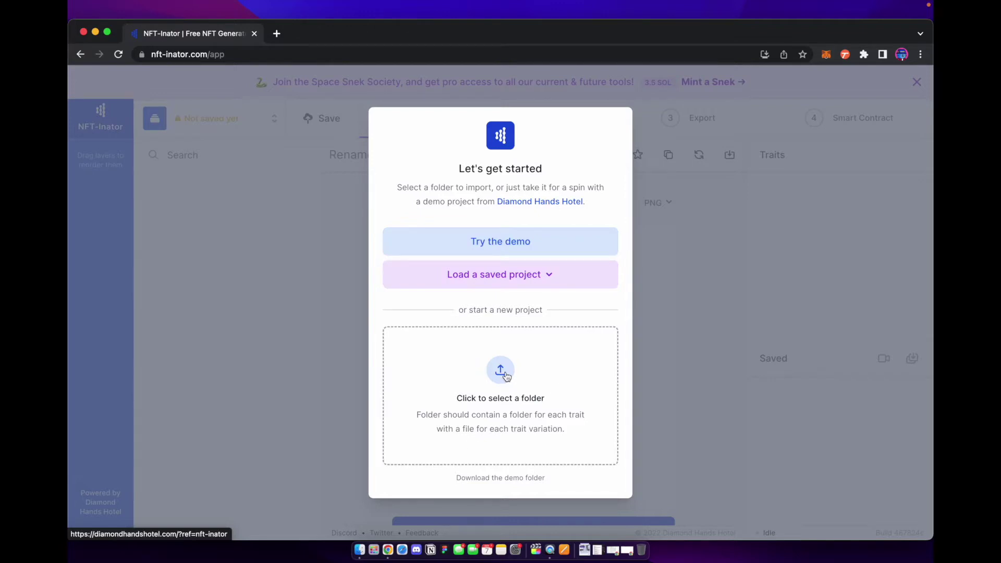
Step: Start a folder import and open the Cool x Frens folder in Documents
click(505, 374)
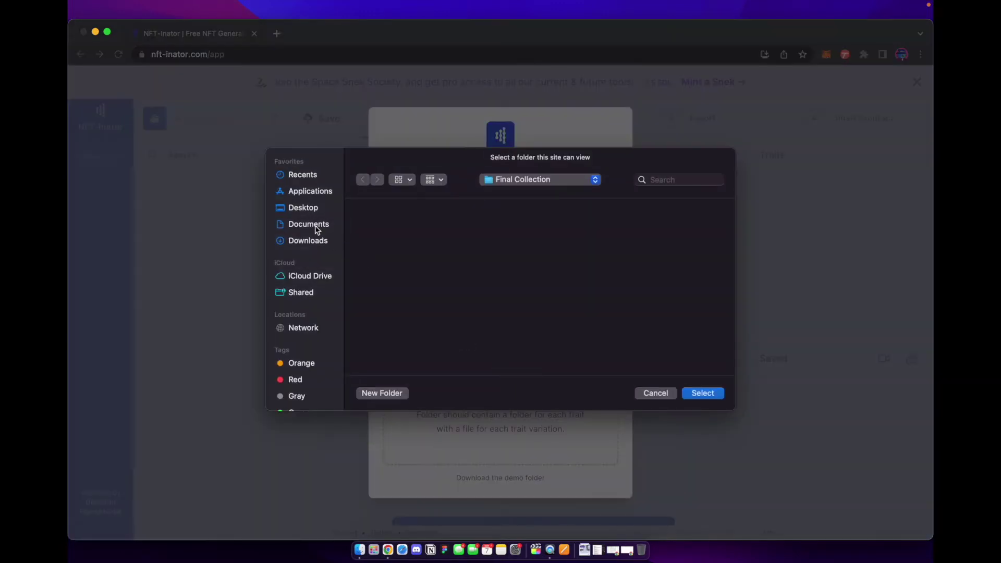
click(314, 225)
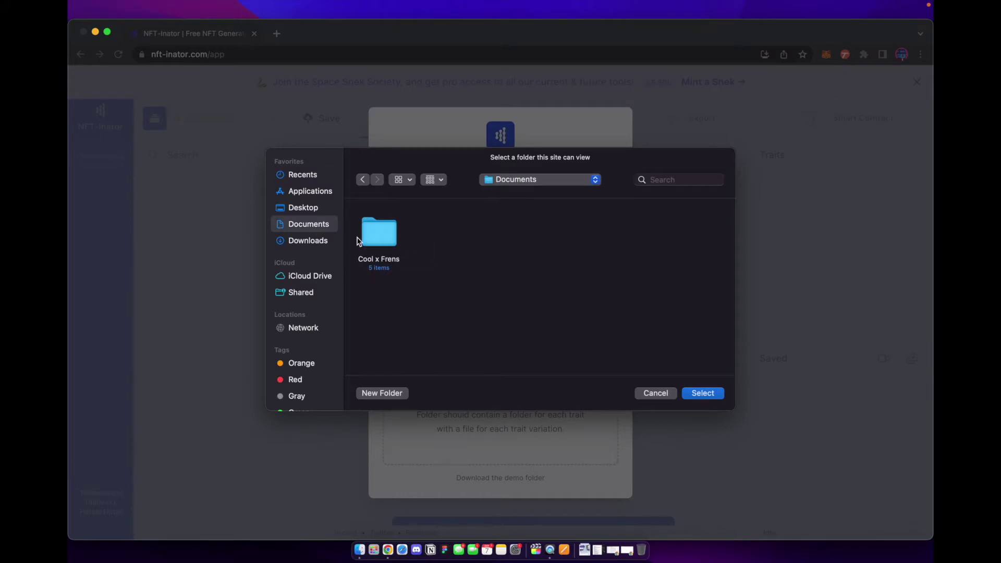
double_click(384, 230)
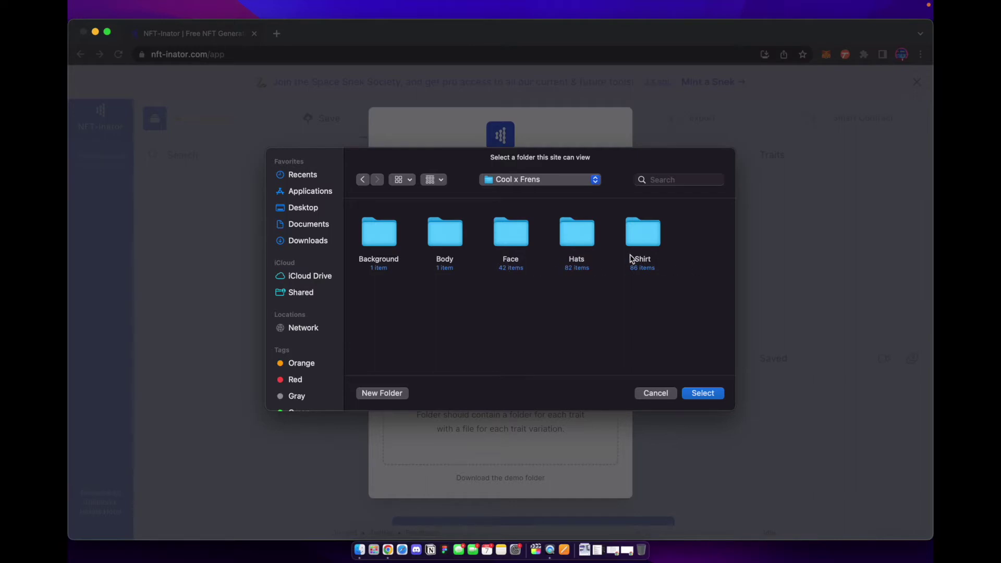
Step: Inspect the Shirt trait images, return to Documents, and select the Cool x Frens folder
double_click(646, 230)
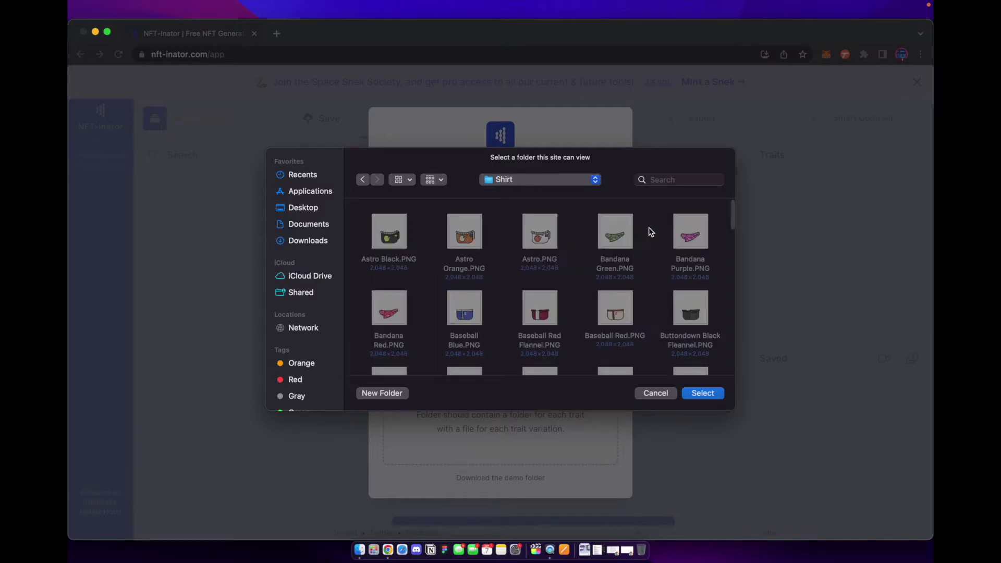
scroll(599, 261, down, 3)
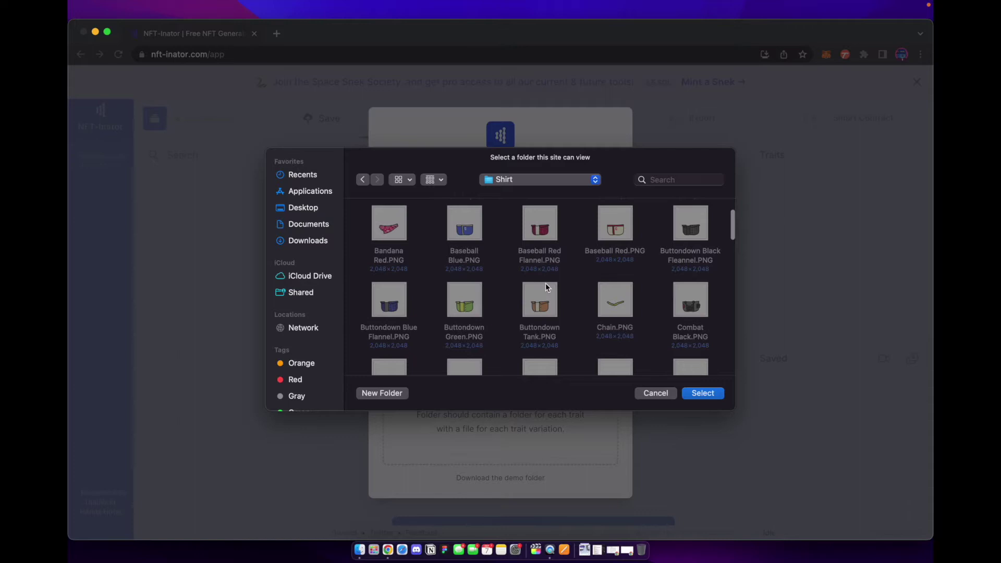
scroll(545, 283, down, 3)
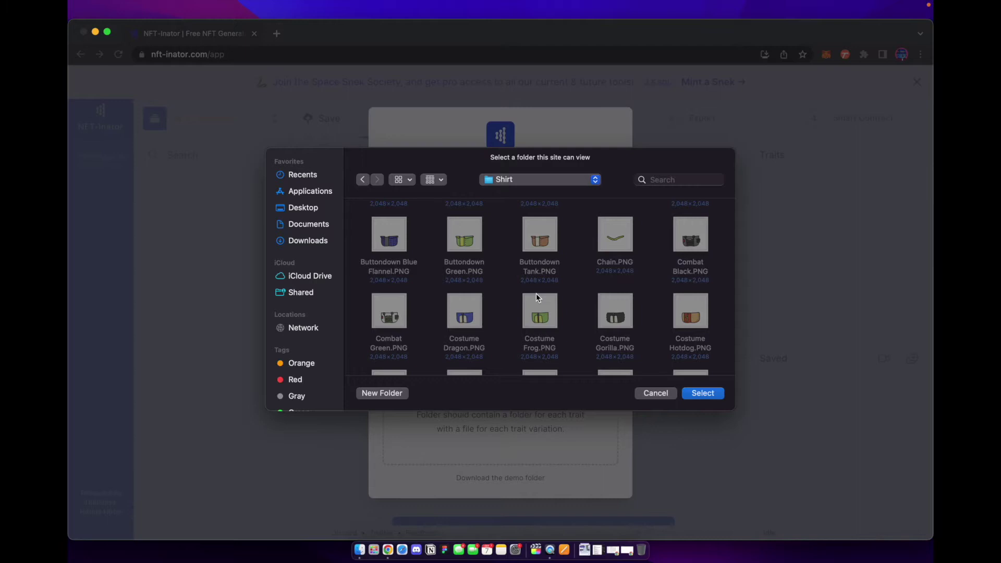
scroll(536, 293, up, 5)
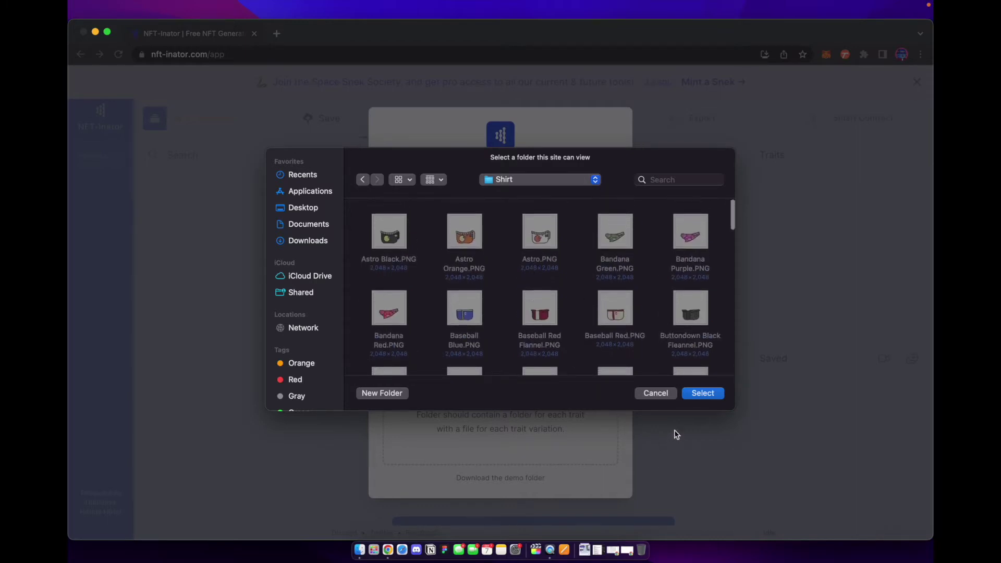
click(362, 179)
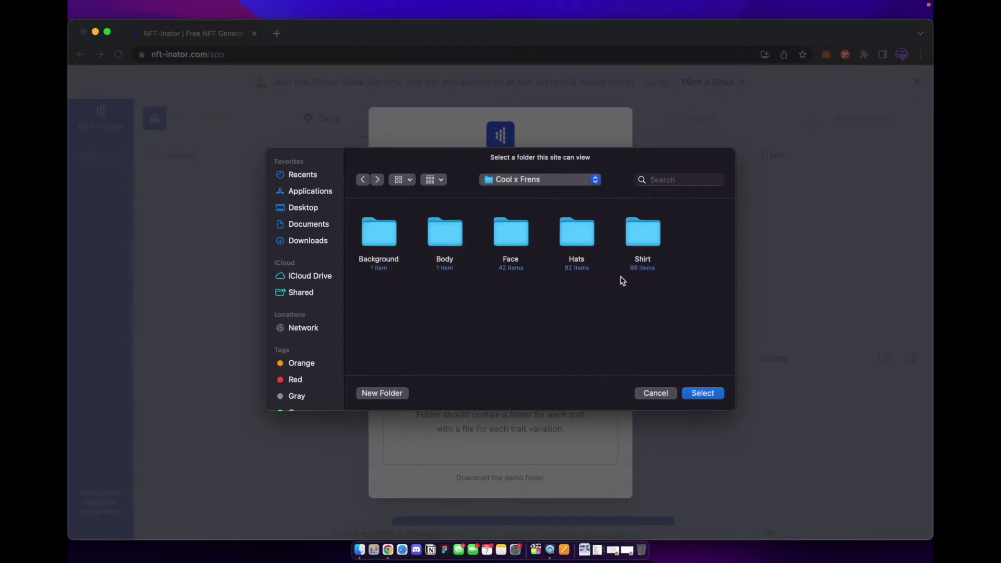
click(363, 179)
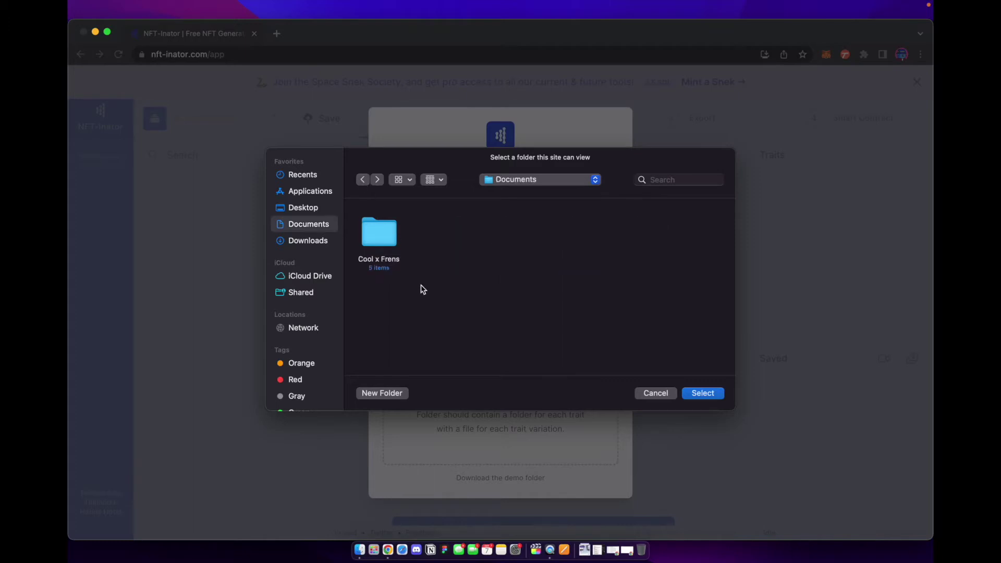
click(381, 236)
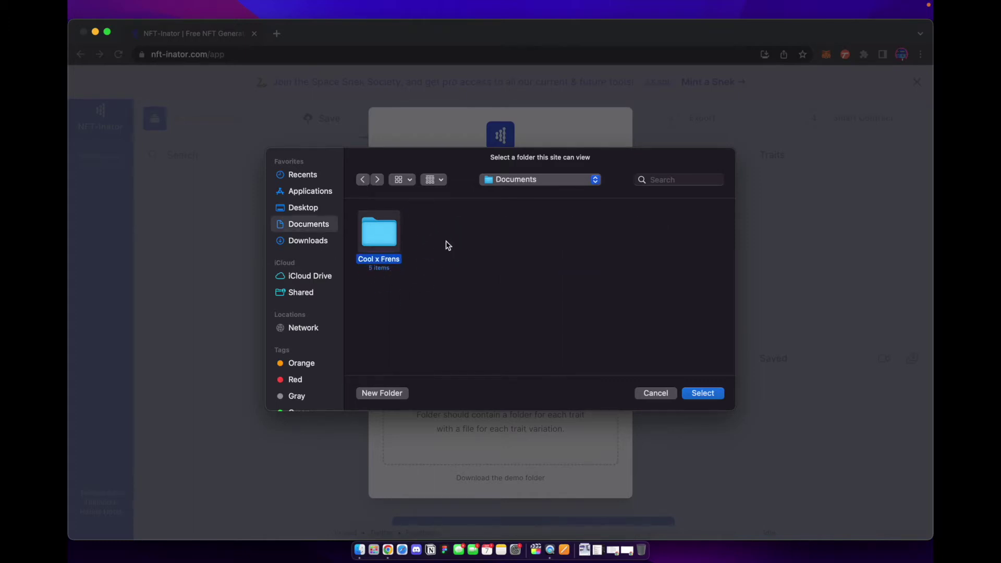
Step: Confirm Cool x Frens as the import folder, allow file access, and choose Polygon
click(695, 396)
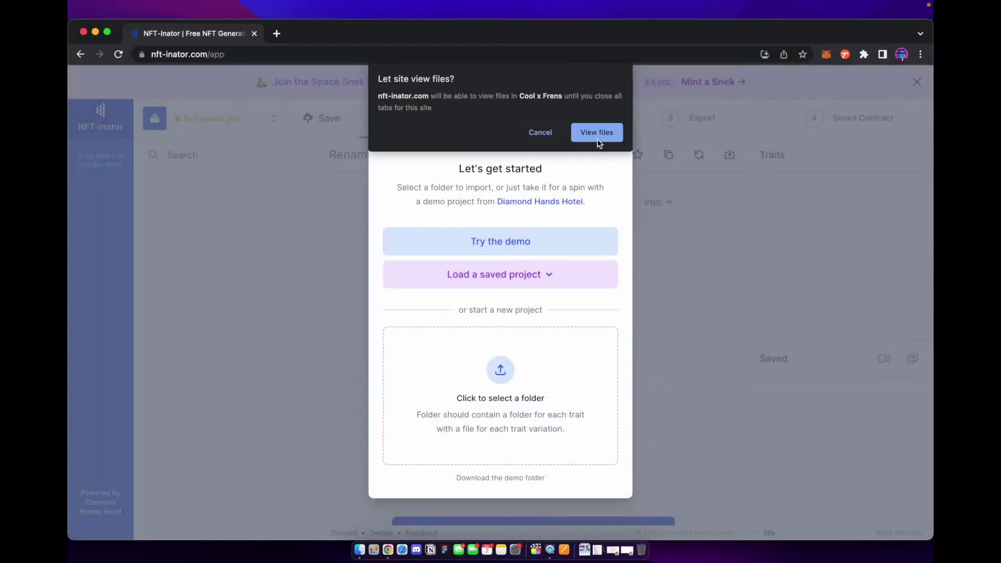
click(598, 134)
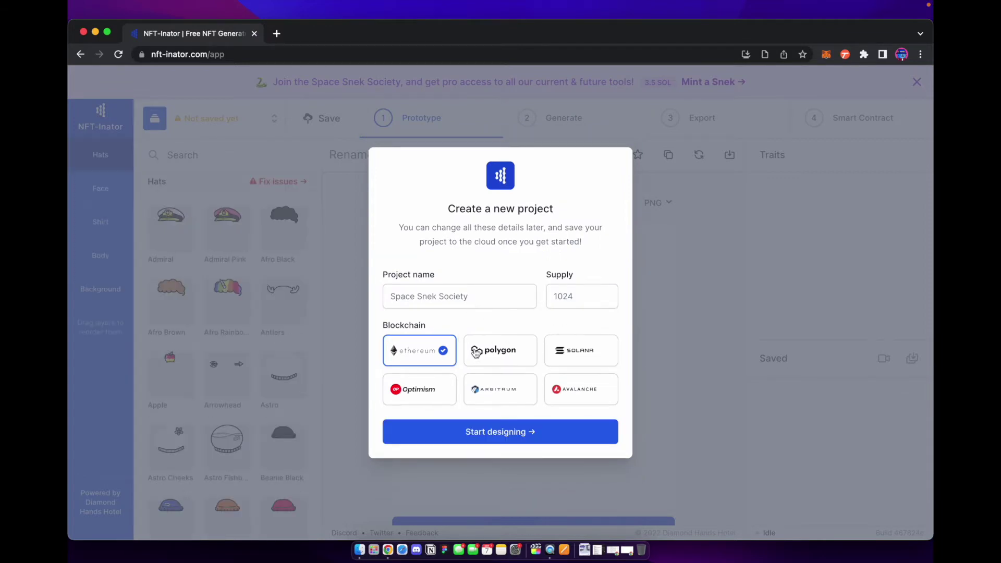
click(506, 359)
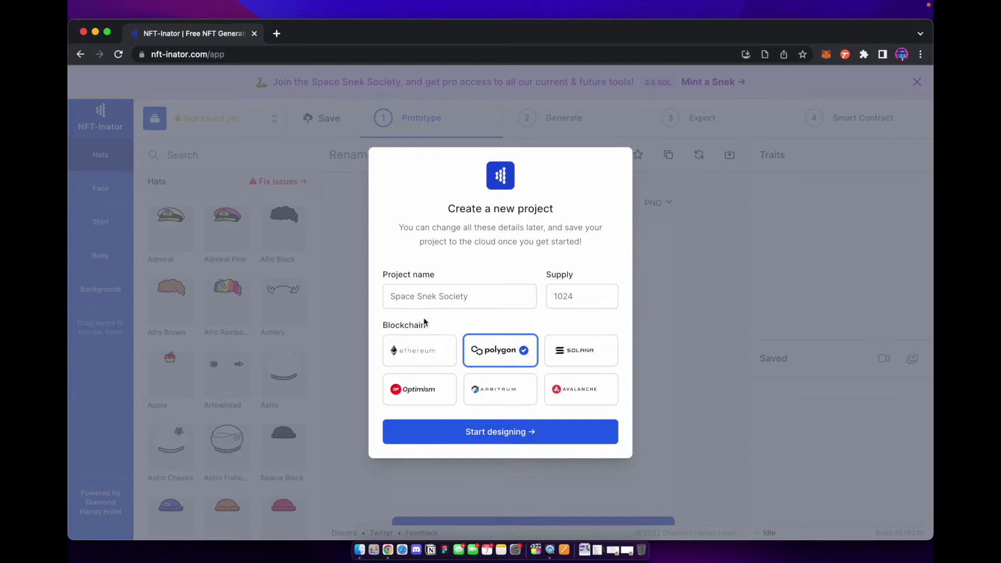
Step: Name the project 'Cool x Frens', set supply 10000, and start designing
click(442, 295)
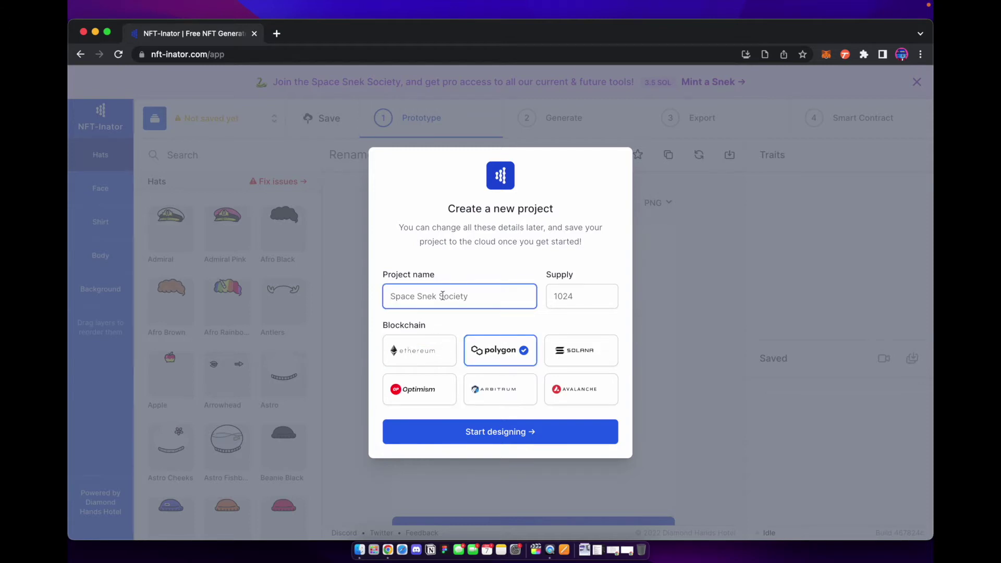
text(Cool xFrens)
click(414, 296)
click(597, 295)
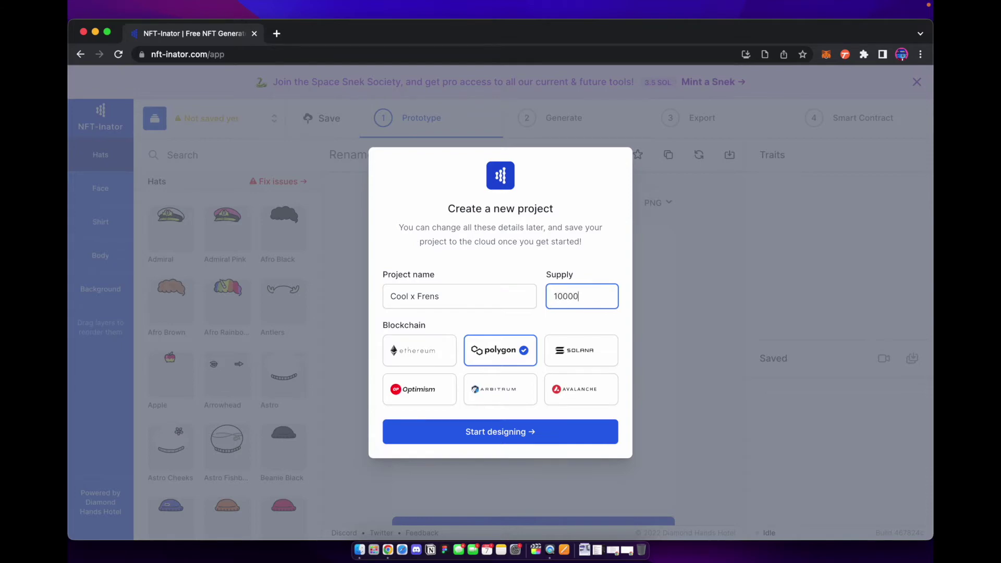
click(516, 431)
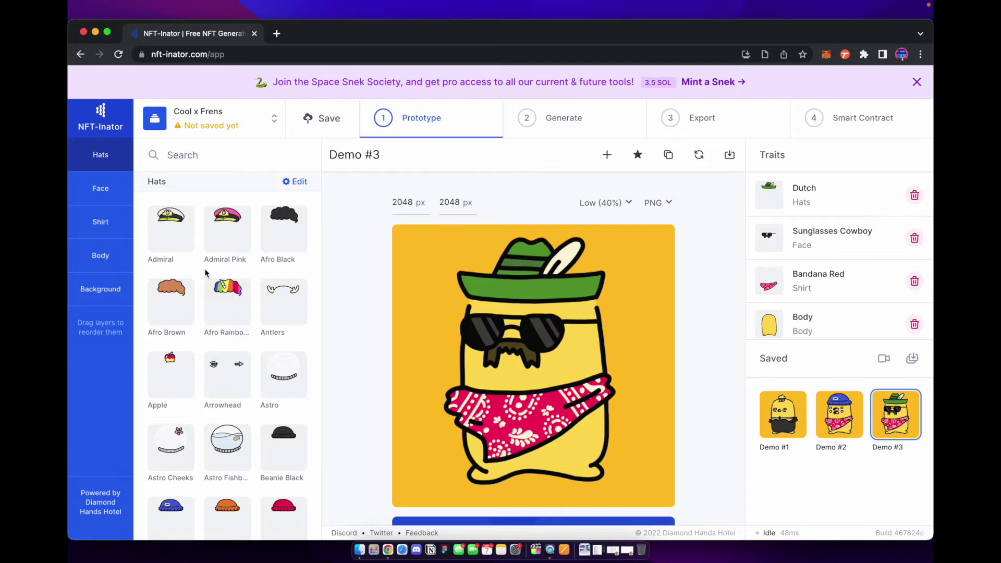
Step: Try the Afro Rainbow hat, then switch the character to the Beanie Orange hat
click(225, 302)
scroll(250, 351, down, 3)
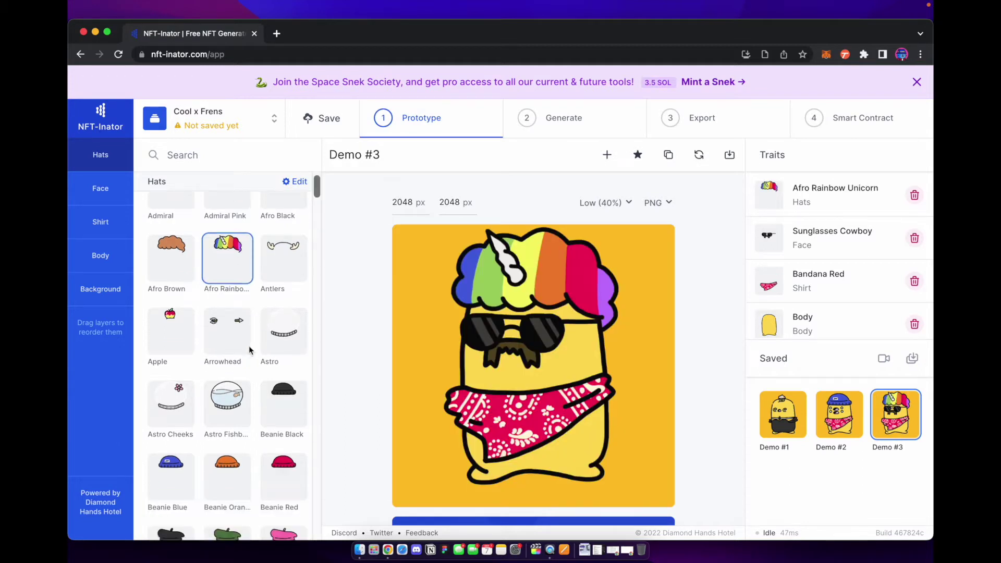
scroll(248, 346, up, 2)
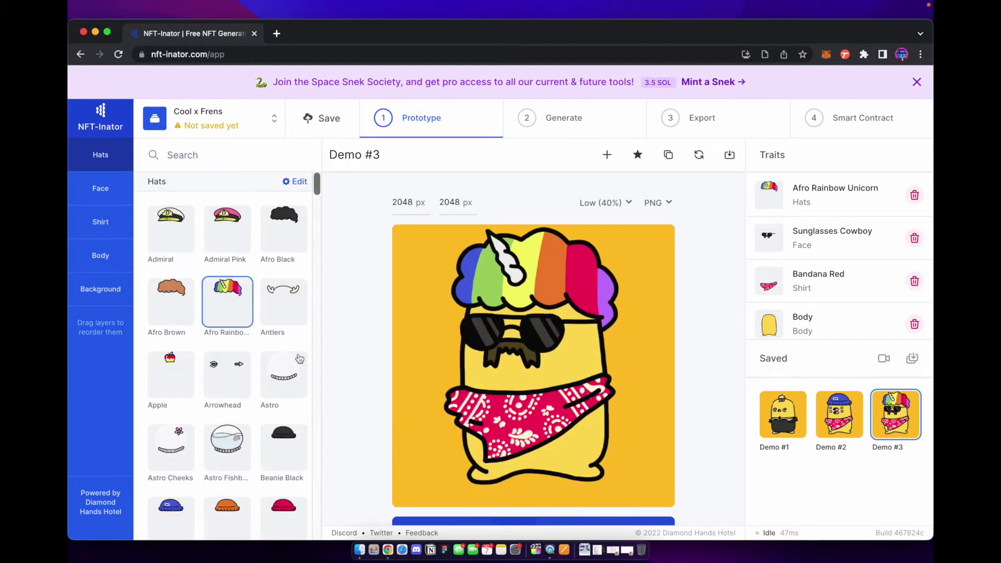
scroll(230, 365, down, 3)
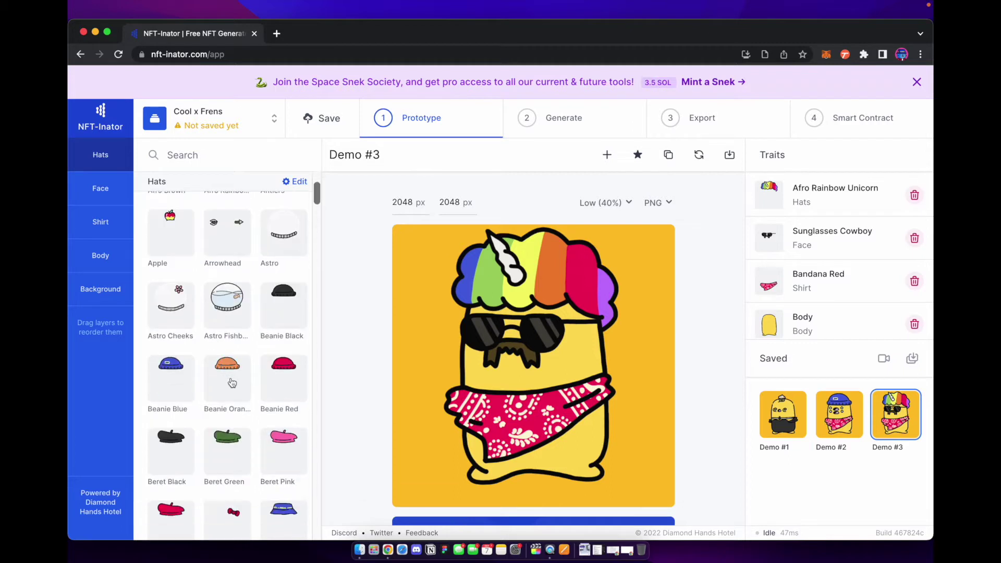
click(232, 381)
Step: Give the character the Angry Scar face and try Baseball Red and Combat Black shirts
click(100, 188)
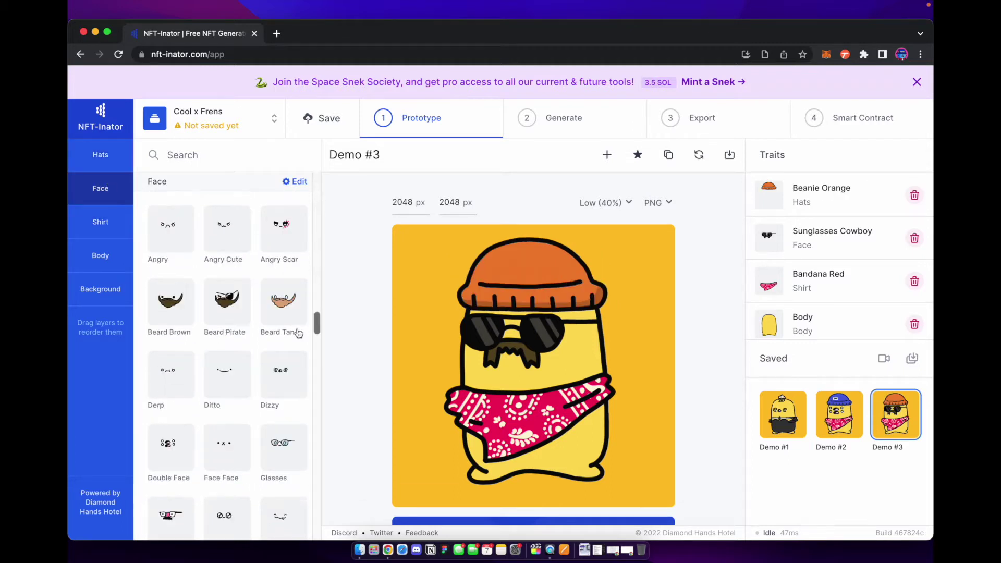
click(279, 235)
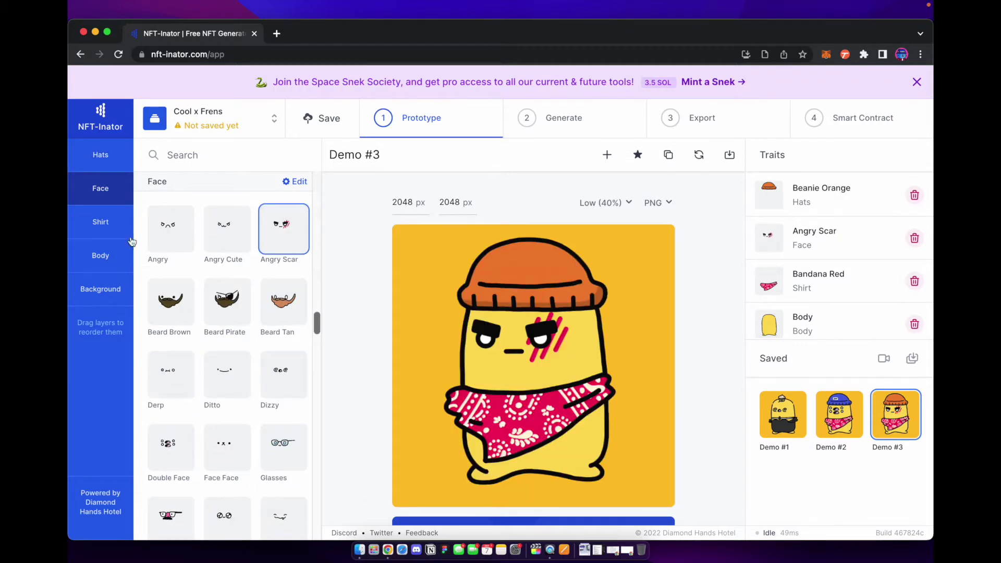
click(126, 235)
click(236, 386)
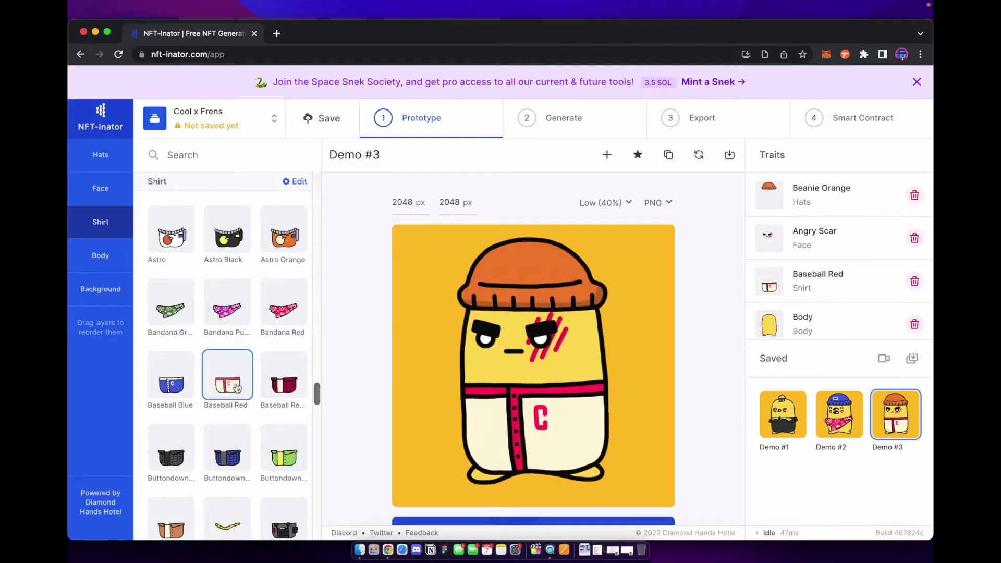
scroll(237, 387, down, 3)
click(283, 435)
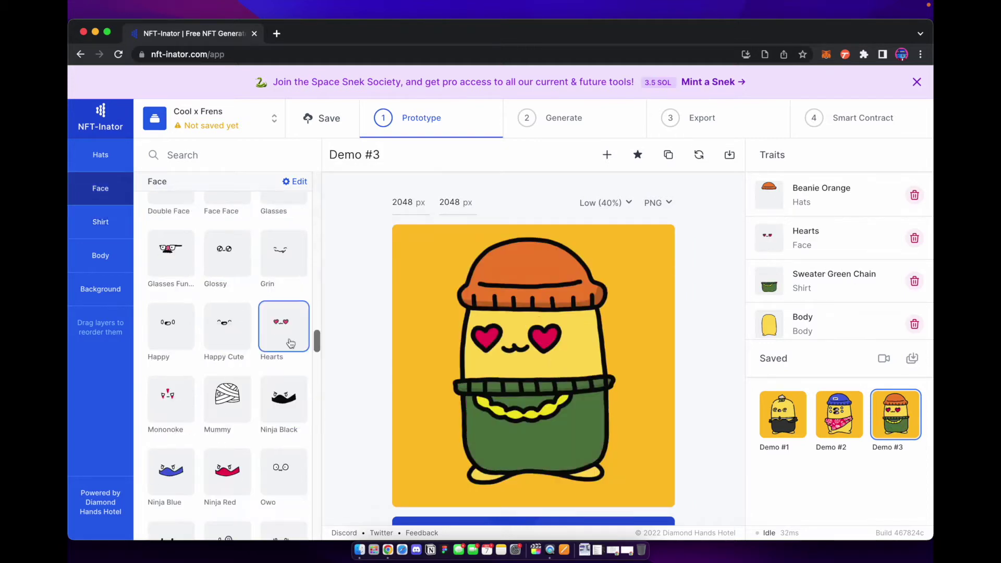
scroll(287, 339, up, 4)
click(100, 155)
scroll(288, 278, up, 10)
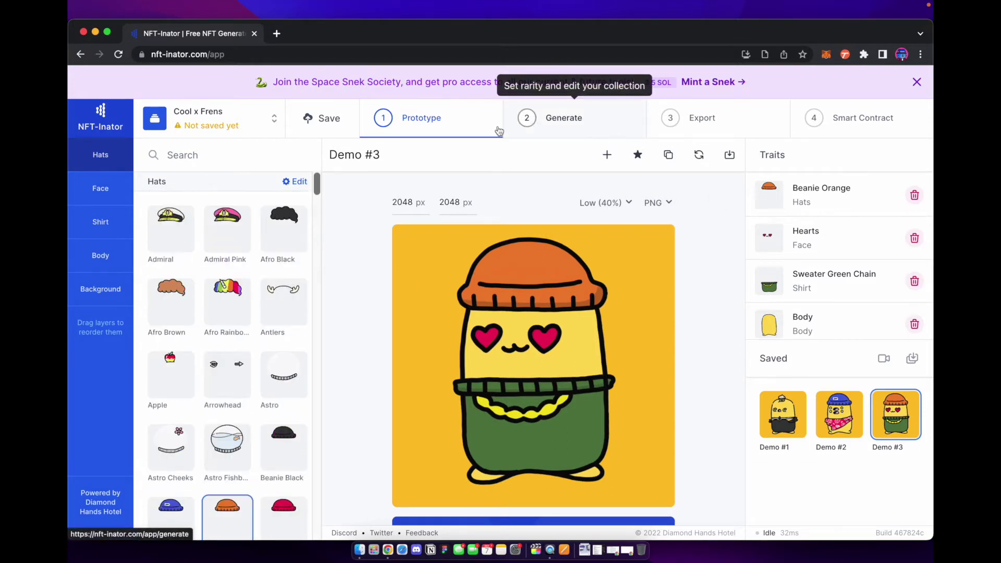
drag(99, 158, 120, 206)
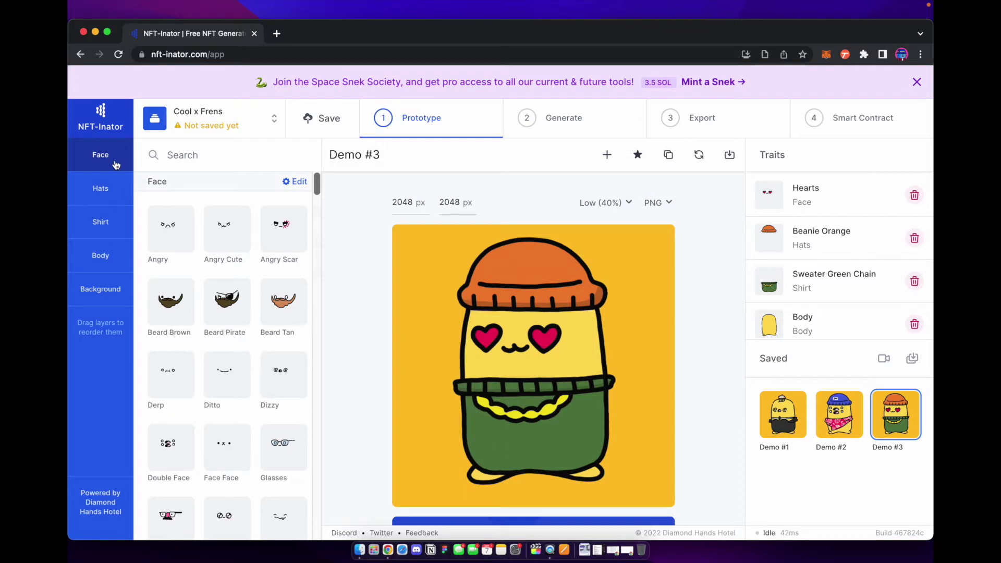
drag(116, 164, 110, 231)
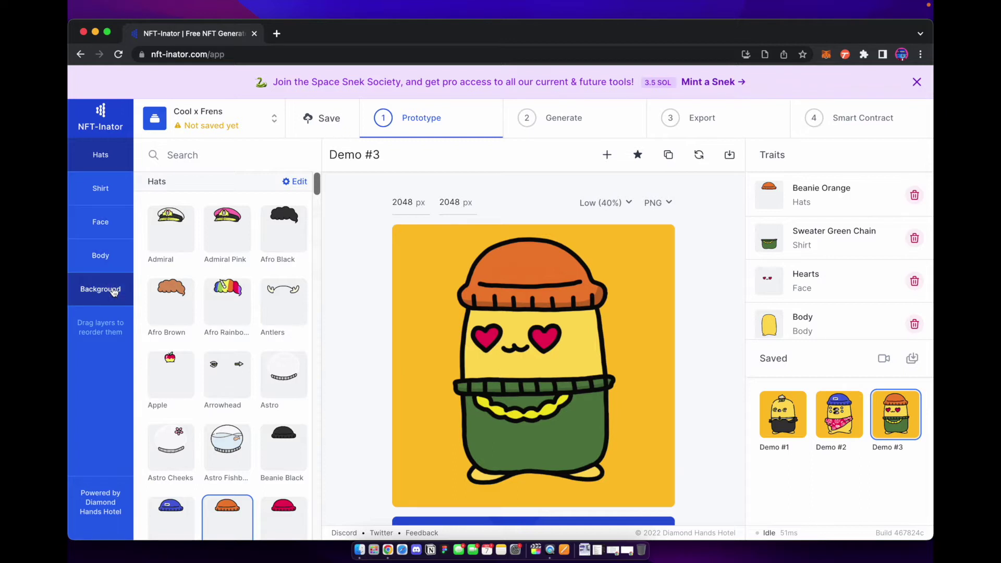
drag(107, 209, 105, 260)
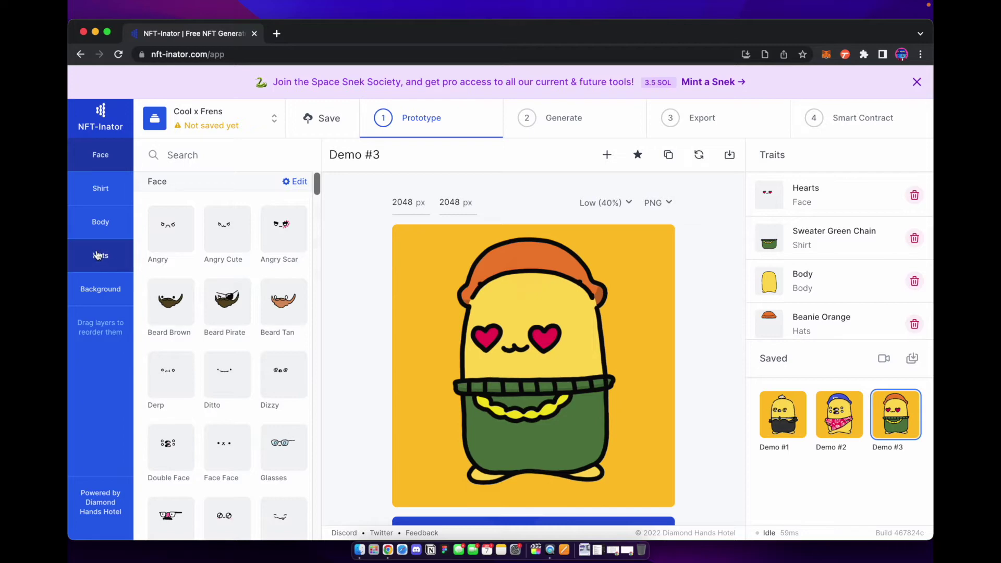
drag(96, 256, 101, 172)
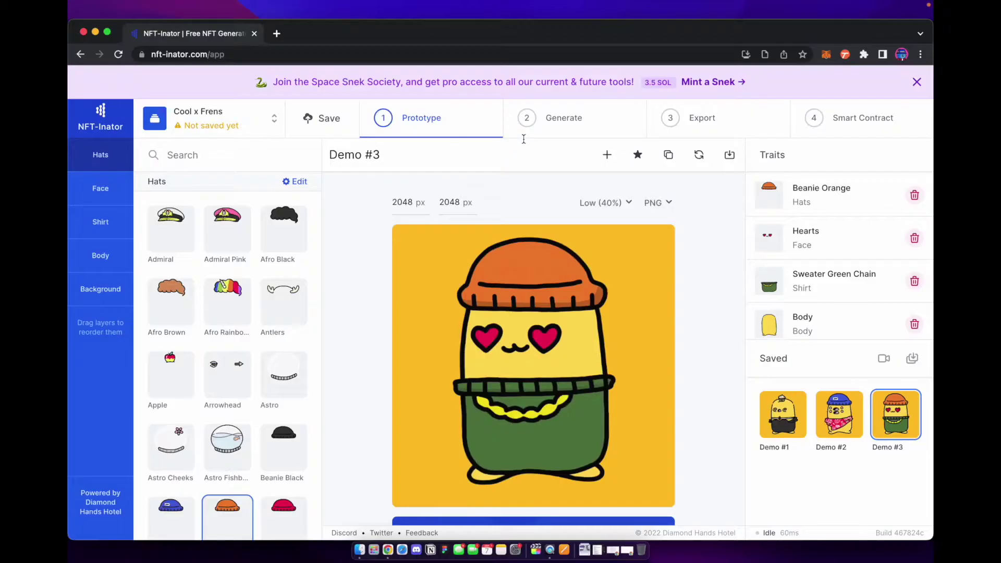
Step: Generate the 10000-token collection and open Hats rarity, each hat at 1.22%
click(563, 117)
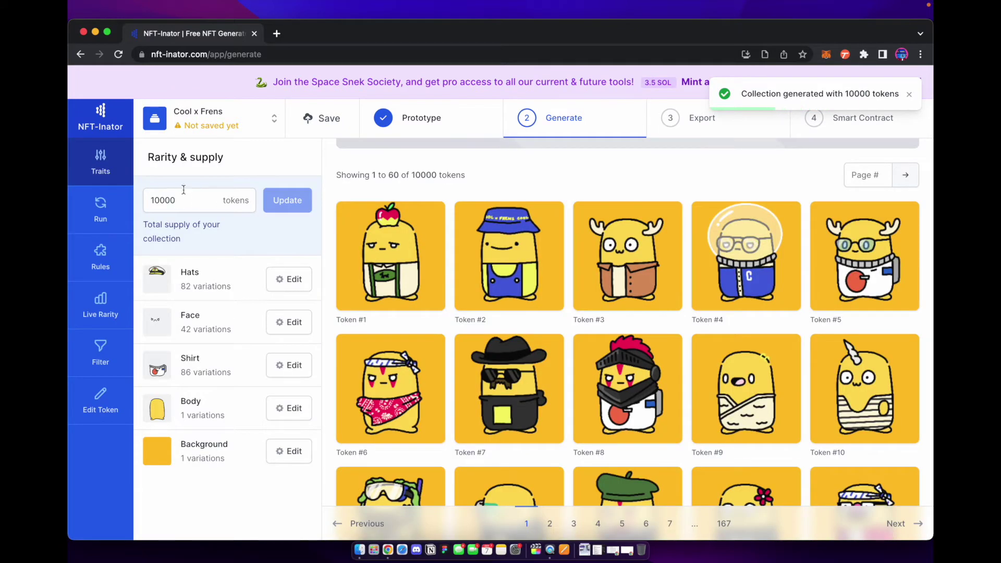
click(293, 284)
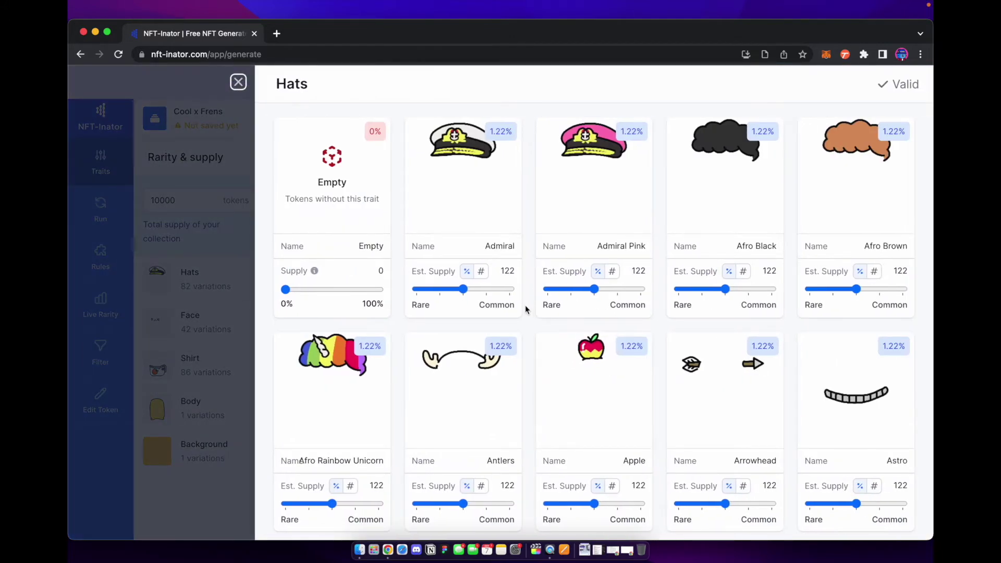
Step: Make Mullet Blonde and Mohawk Red rarer (45 each) and Mullet Brwon commoner (324)
scroll(525, 309, down, 1)
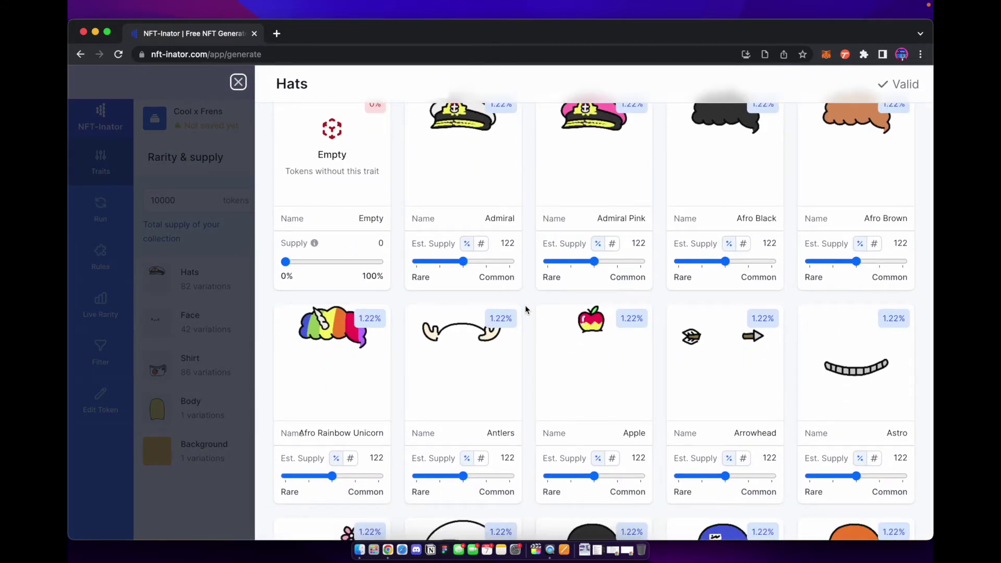
scroll(525, 309, down, 5)
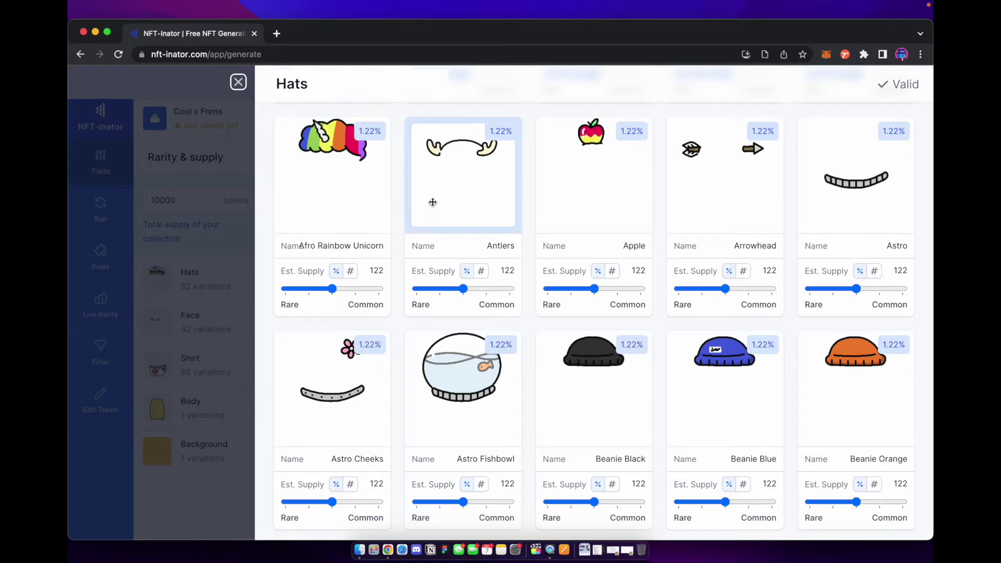
scroll(479, 180, up, 1)
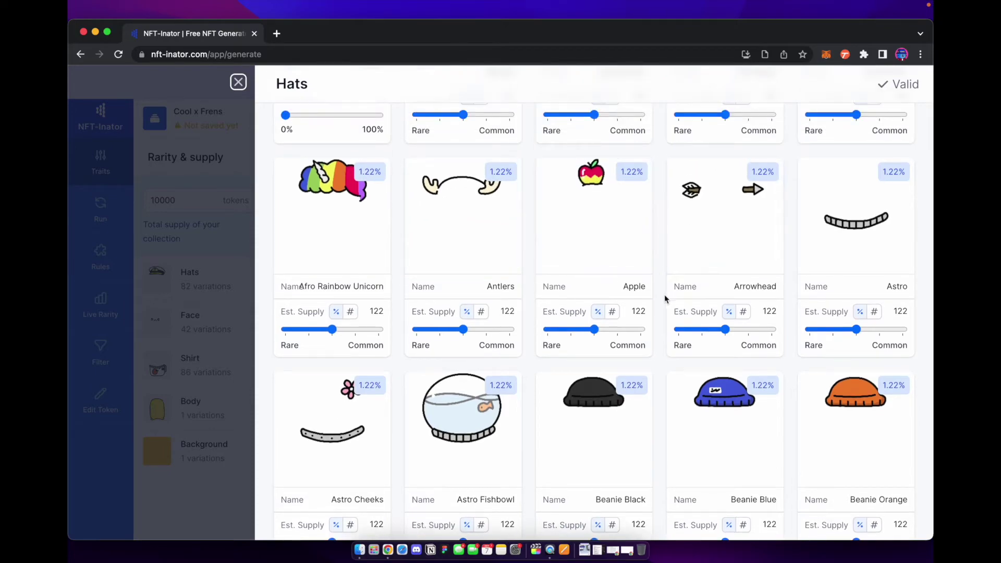
scroll(645, 388, down, 10)
scroll(645, 388, down, 20)
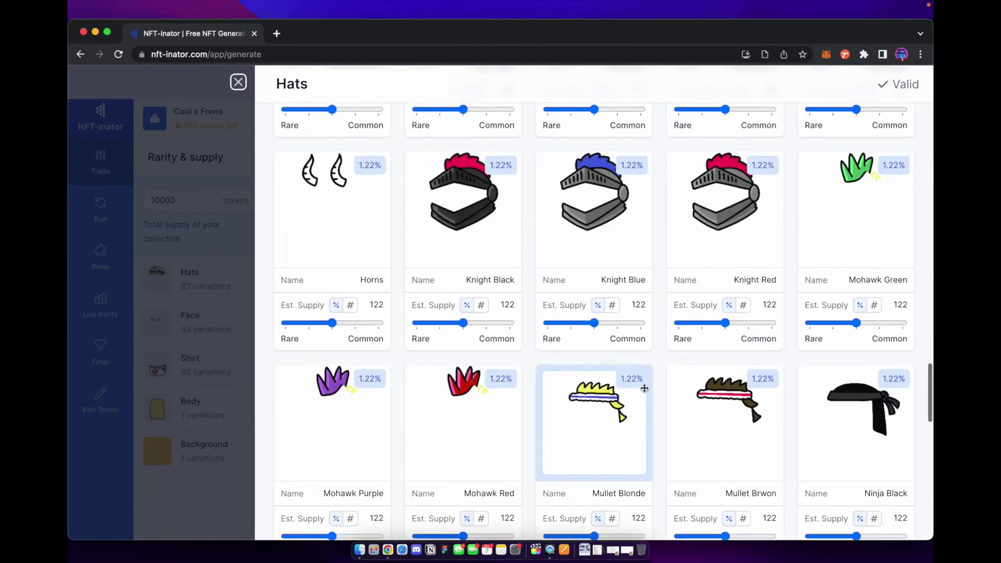
drag(594, 401, 571, 400)
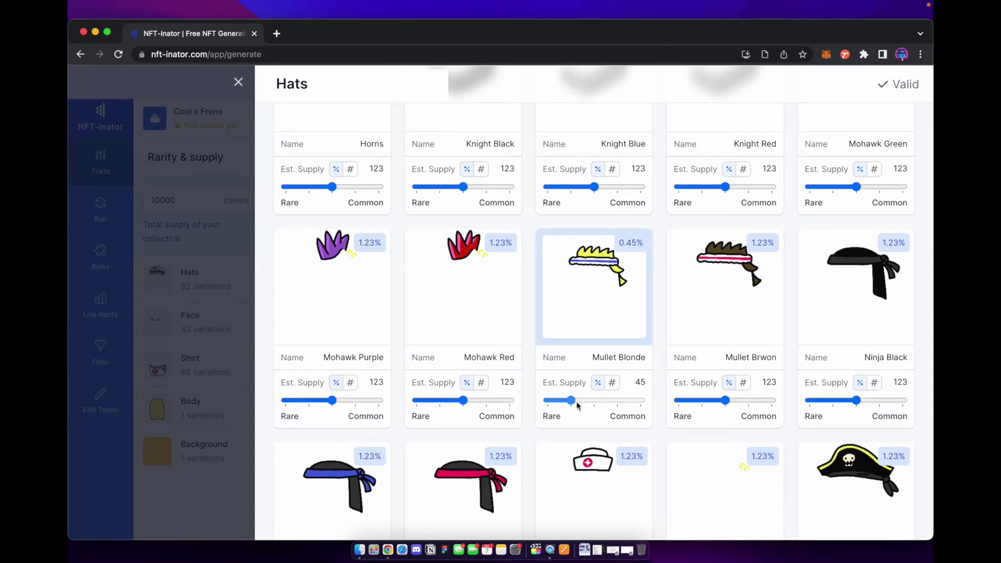
drag(725, 401, 749, 401)
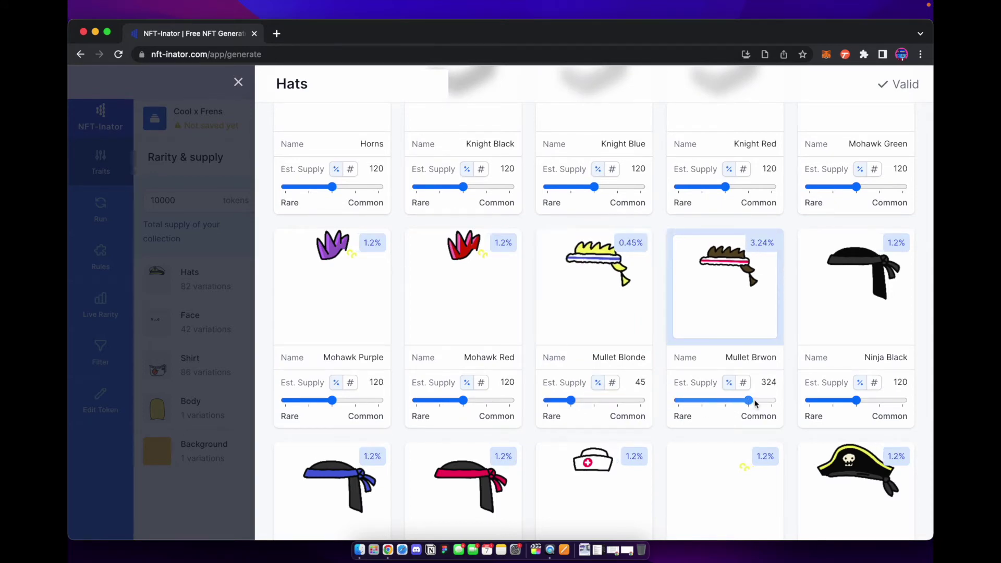
drag(464, 401, 440, 401)
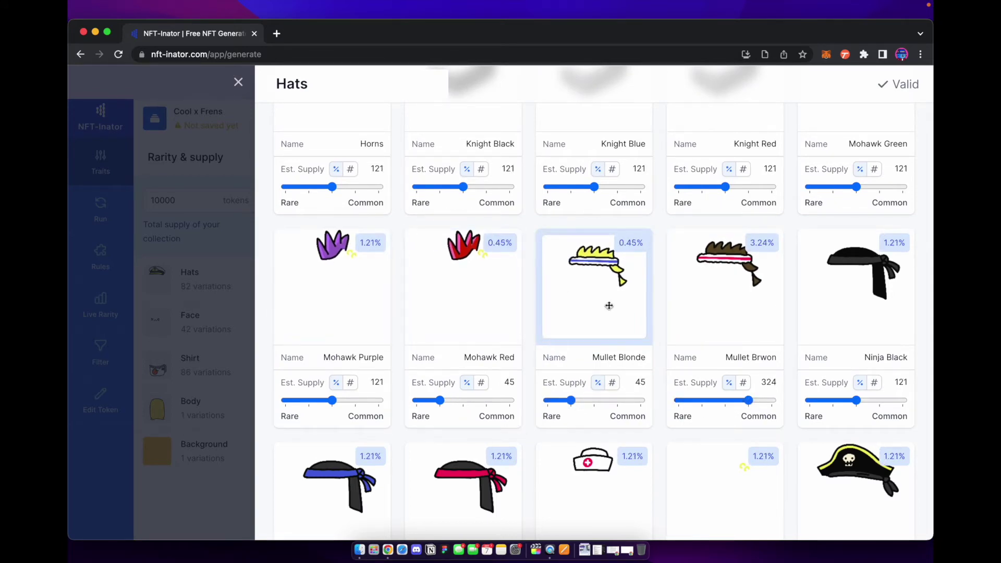
Step: Make Ninja Black rarer, Nurse commoner at 324, and fix Sunhat Black at exactly 5
drag(859, 400, 834, 400)
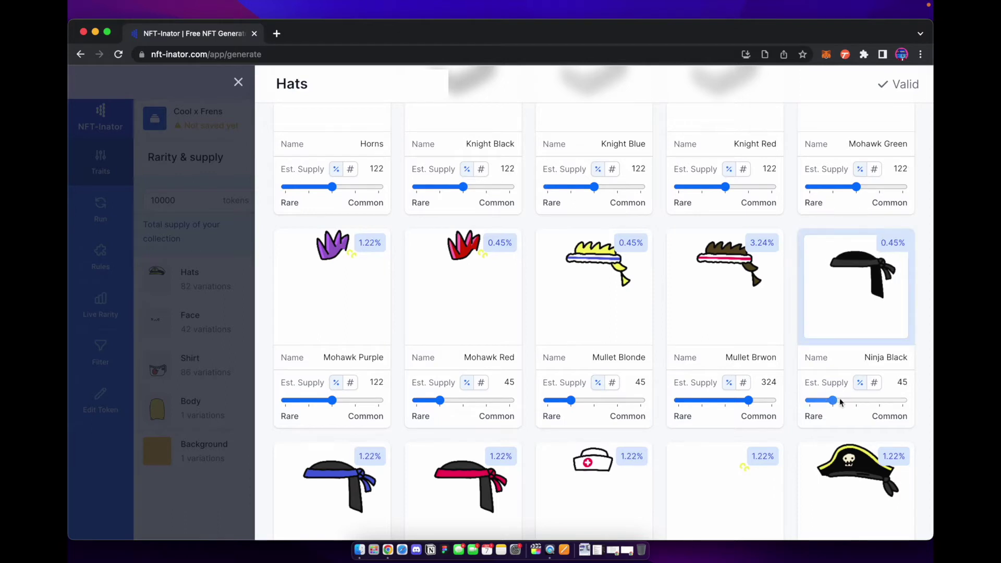
scroll(838, 396, down, 5)
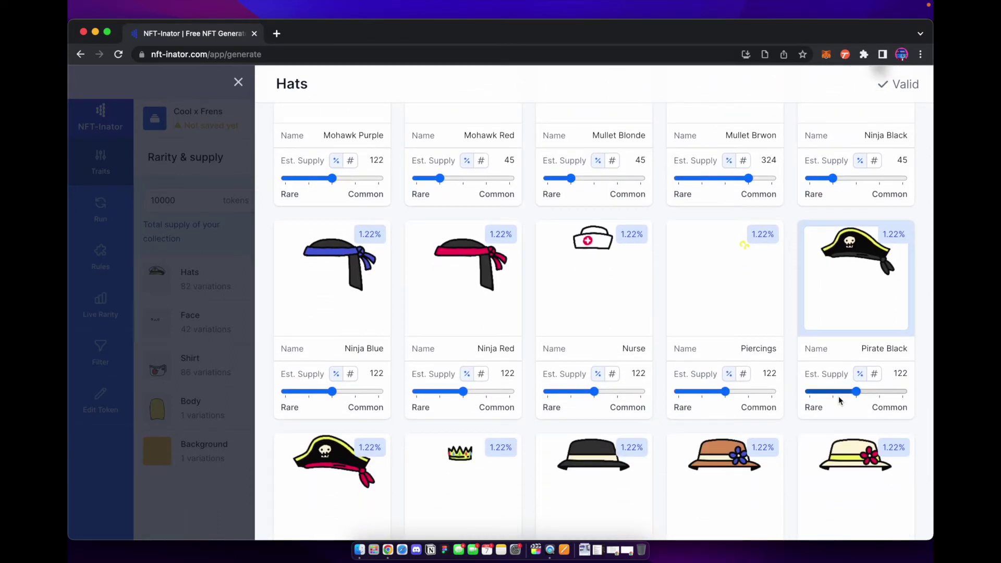
drag(594, 392, 617, 393)
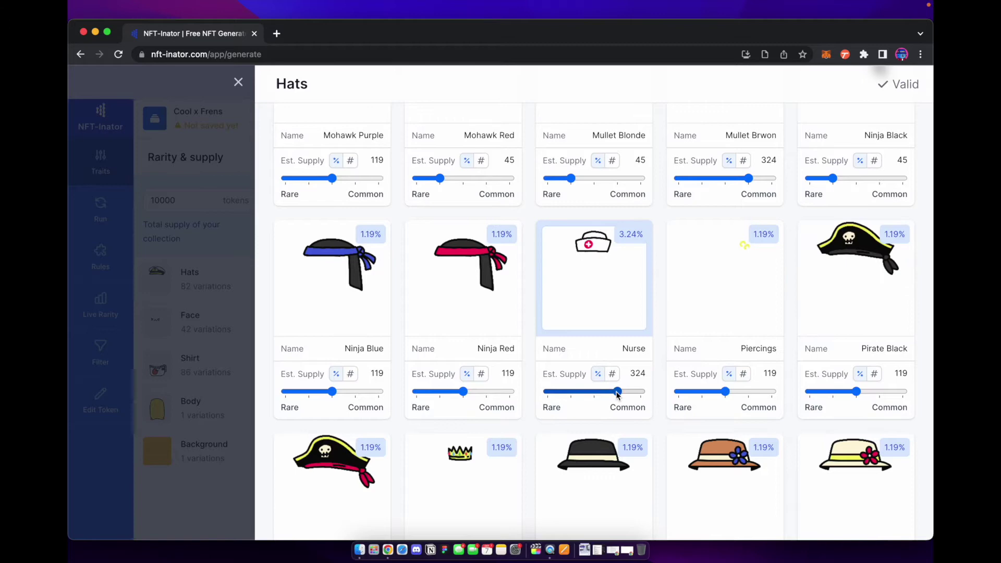
scroll(617, 397, down, 2)
scroll(617, 397, down, 3)
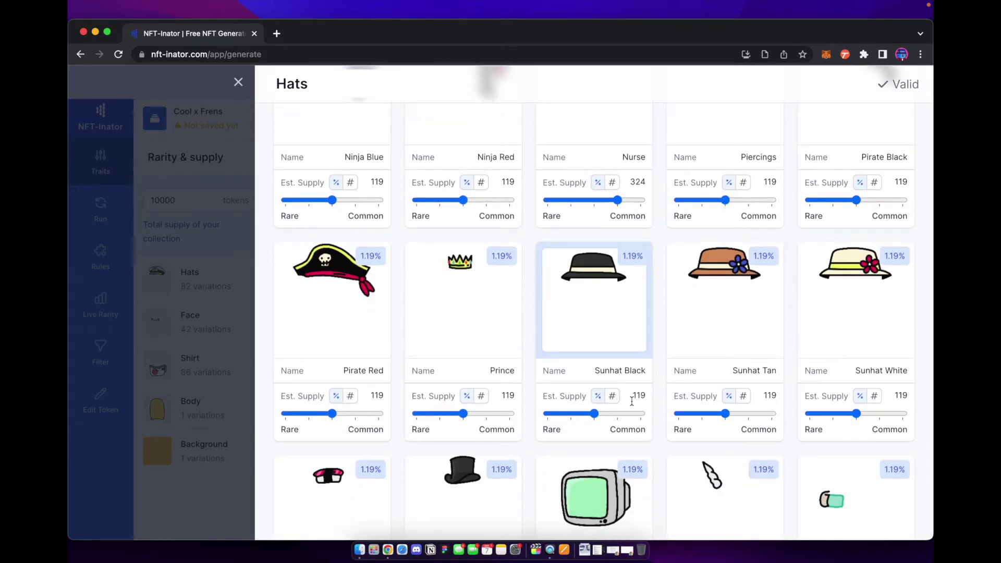
click(613, 396)
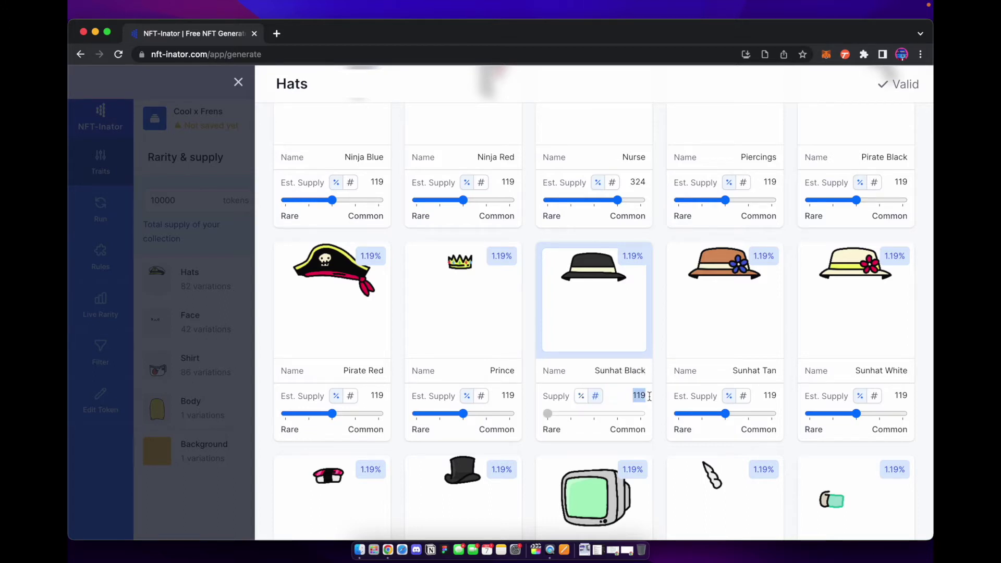
text(5)
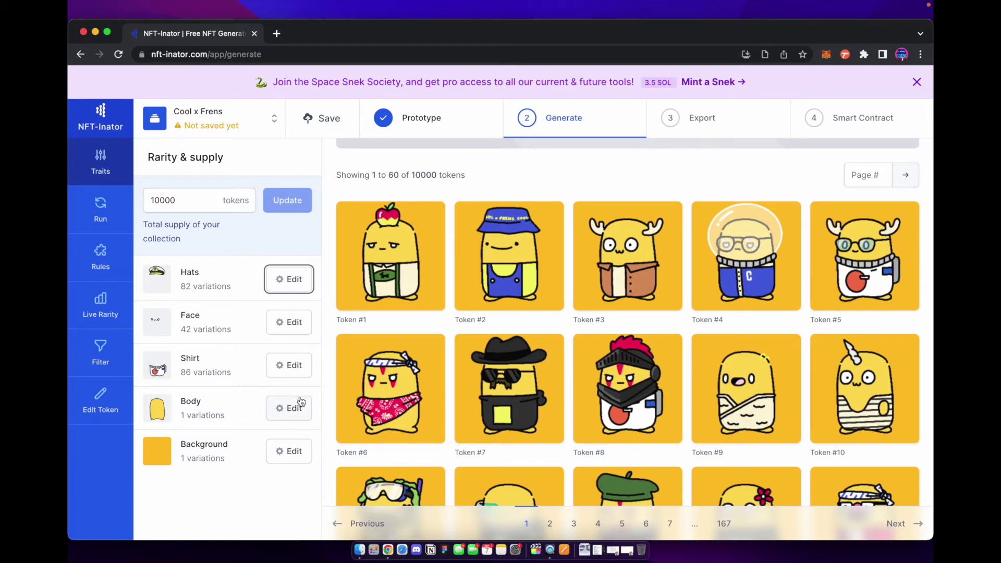
Step: Rerun the generator with Completely random, producing a fresh 10000-token grid
scroll(493, 325, down, 14)
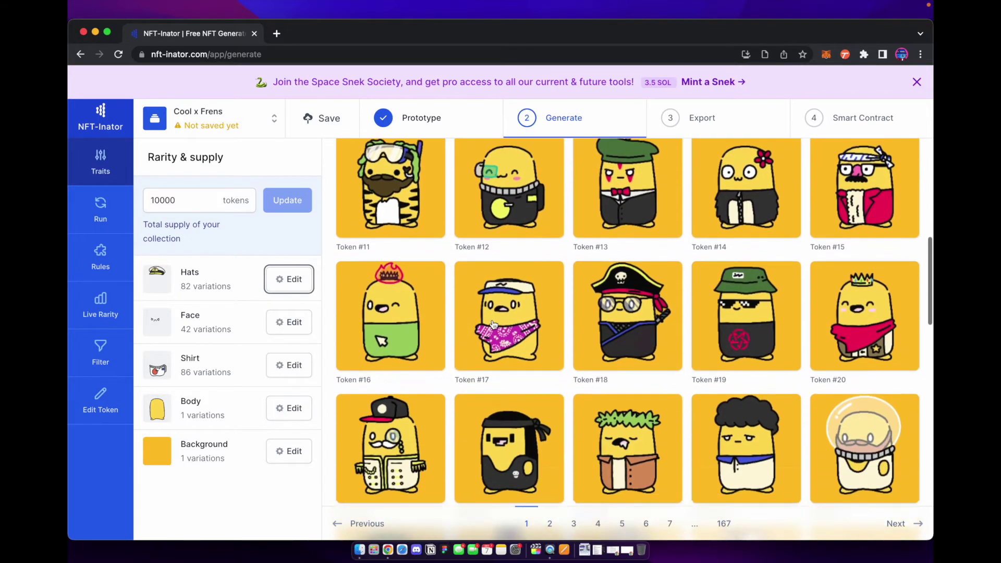
scroll(493, 324, down, 10)
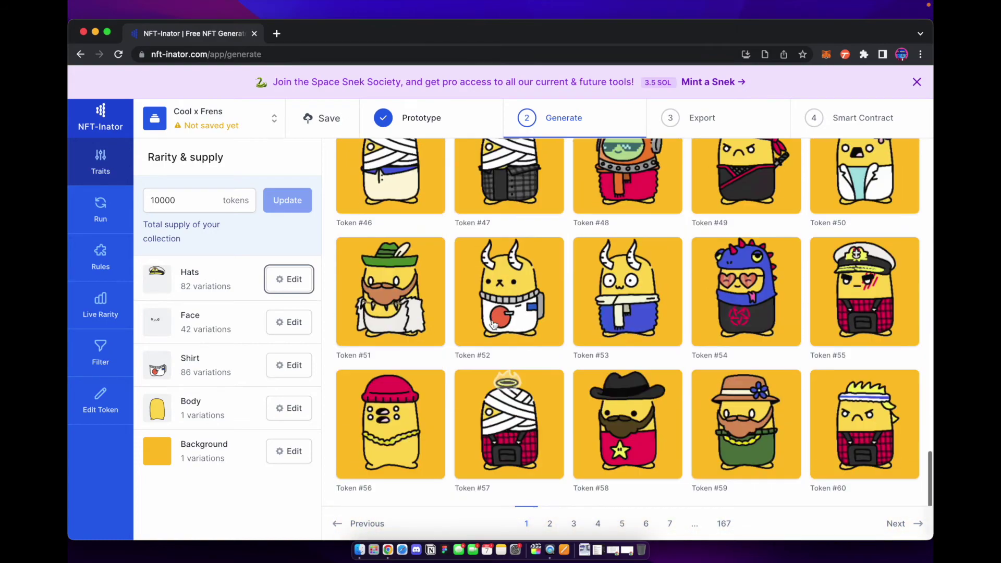
scroll(494, 324, up, 20)
scroll(493, 325, up, 2)
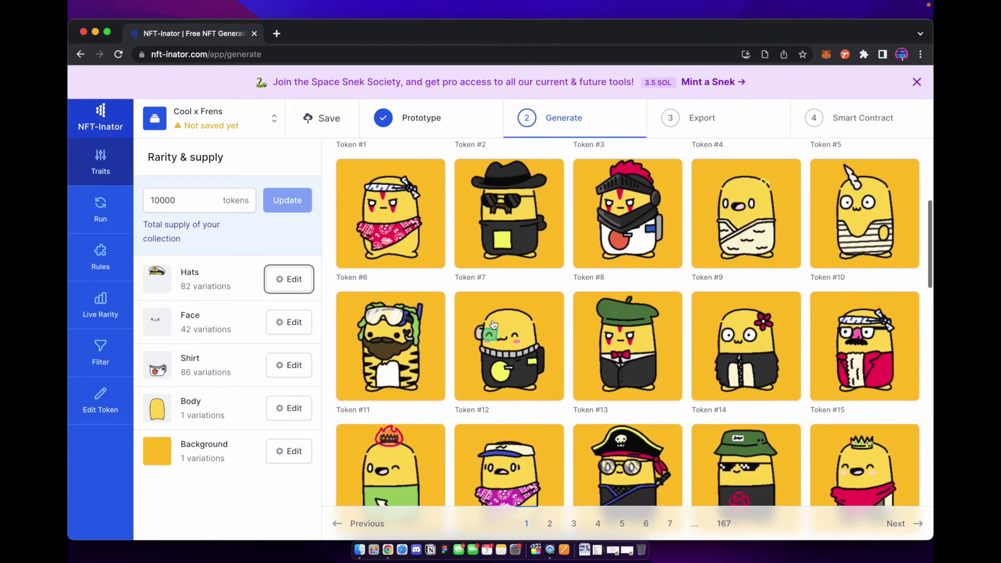
scroll(494, 325, up, 4)
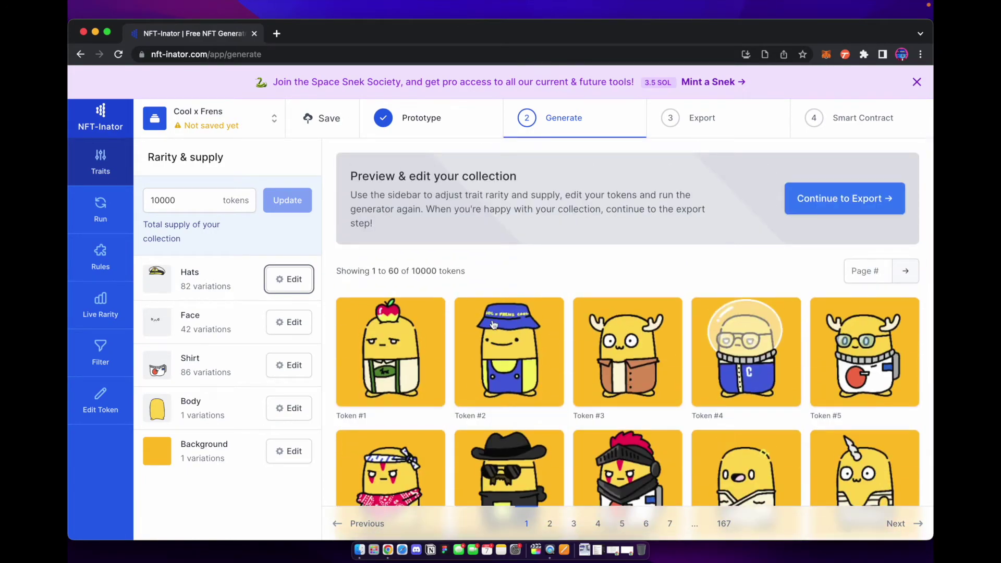
click(100, 209)
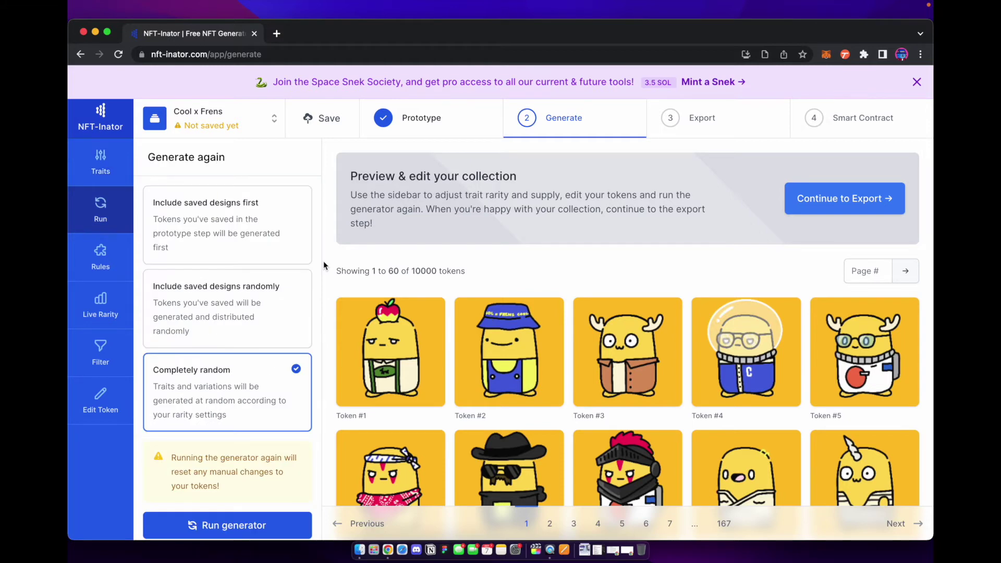
scroll(253, 382, down, 1)
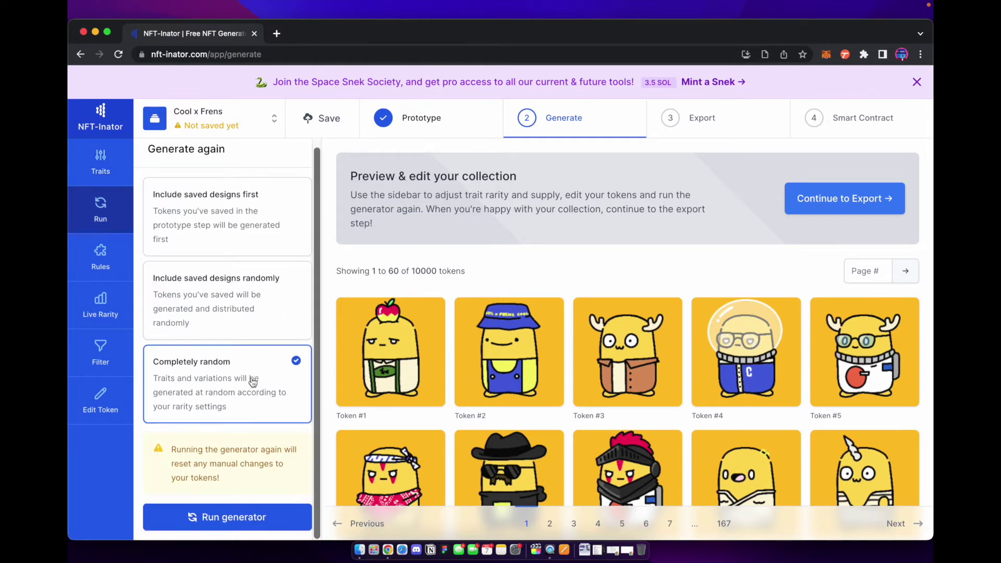
scroll(253, 383, up, 1)
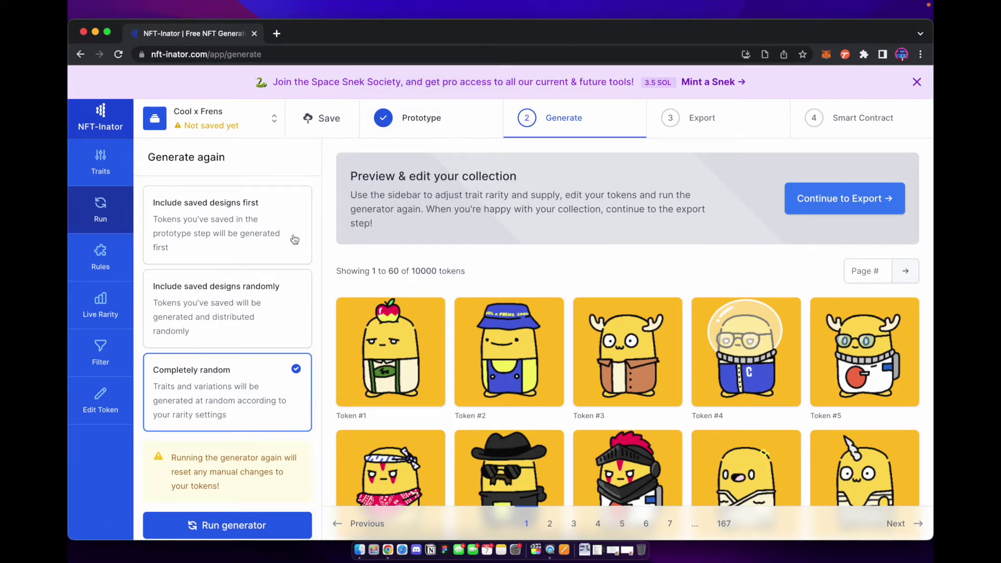
click(259, 526)
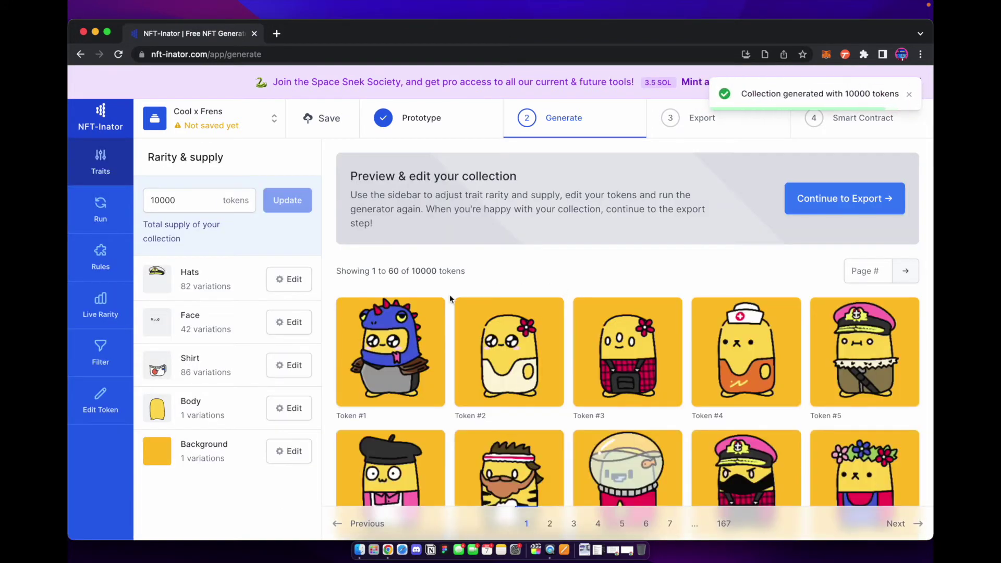
Step: Filter the collection to the Admiral Pink hat and browse its 121 matching tokens
scroll(650, 396, down, 3)
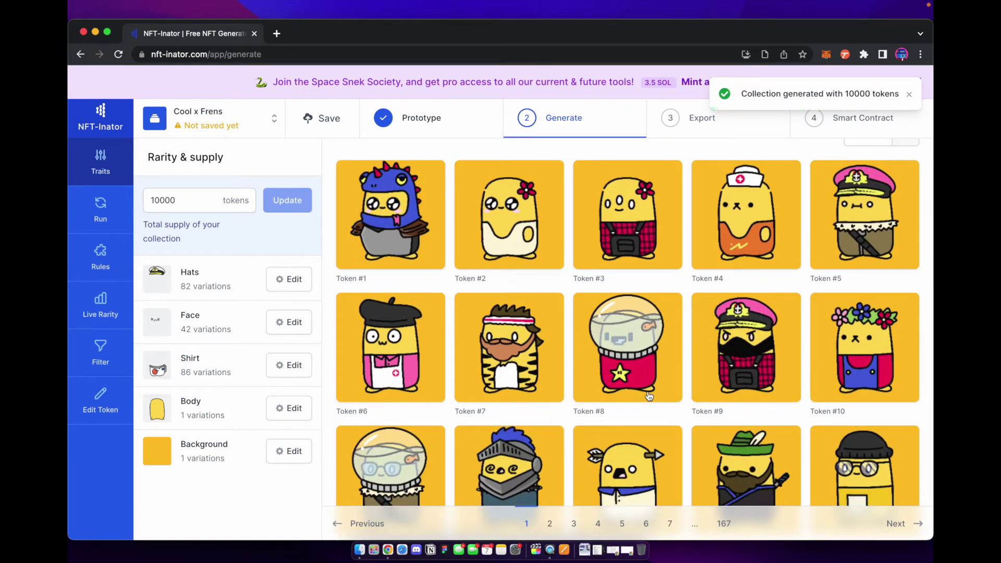
scroll(649, 396, down, 20)
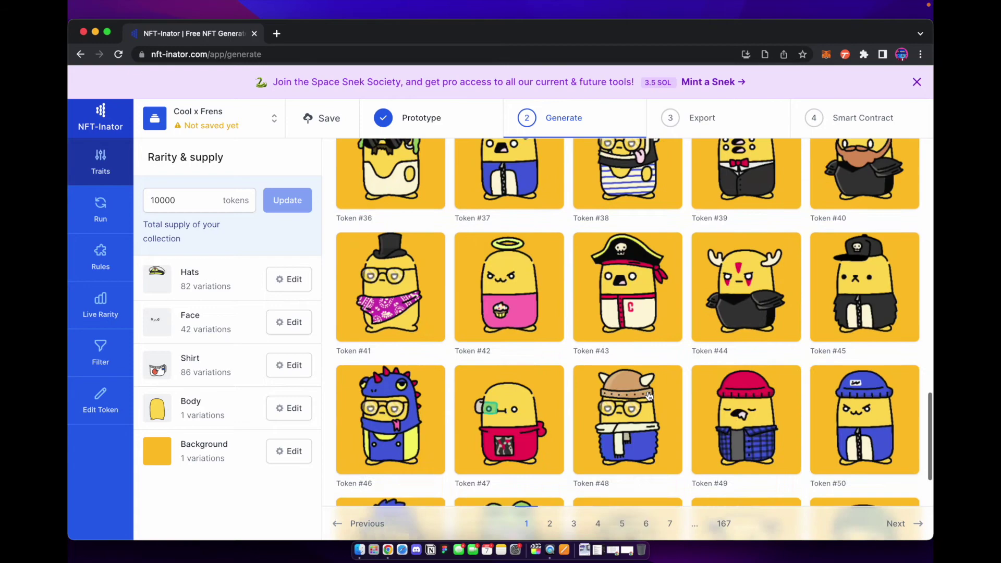
scroll(650, 397, up, 20)
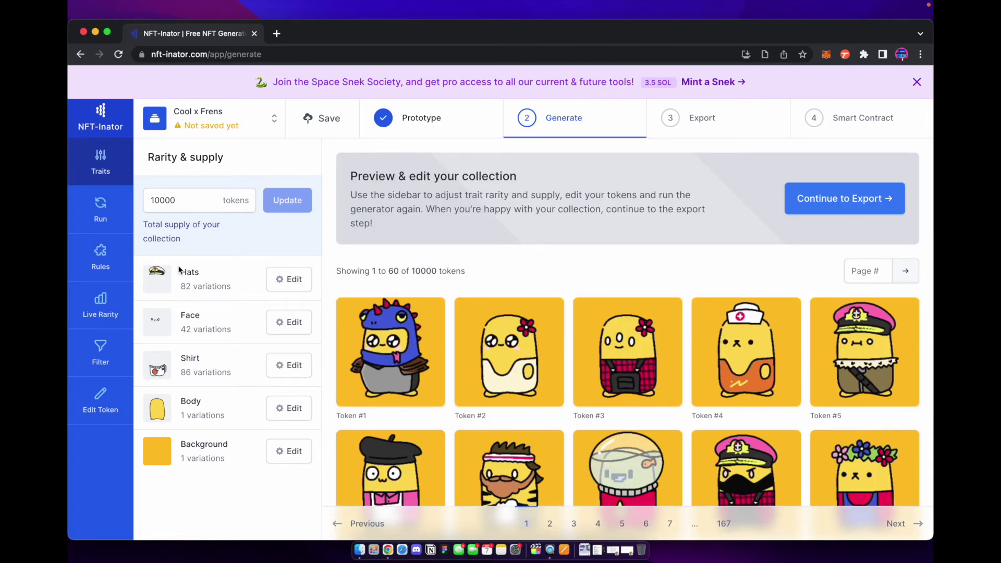
click(100, 355)
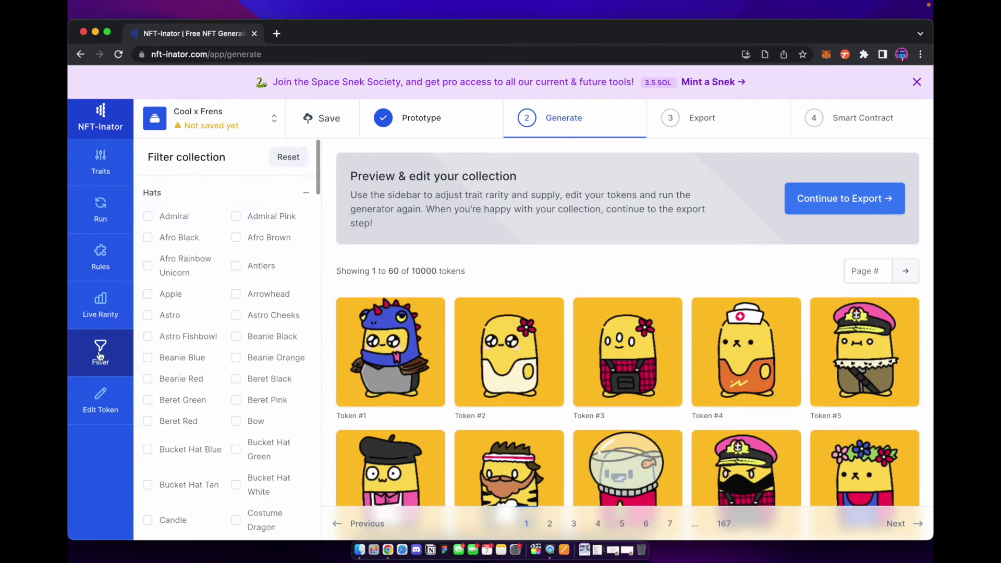
click(237, 217)
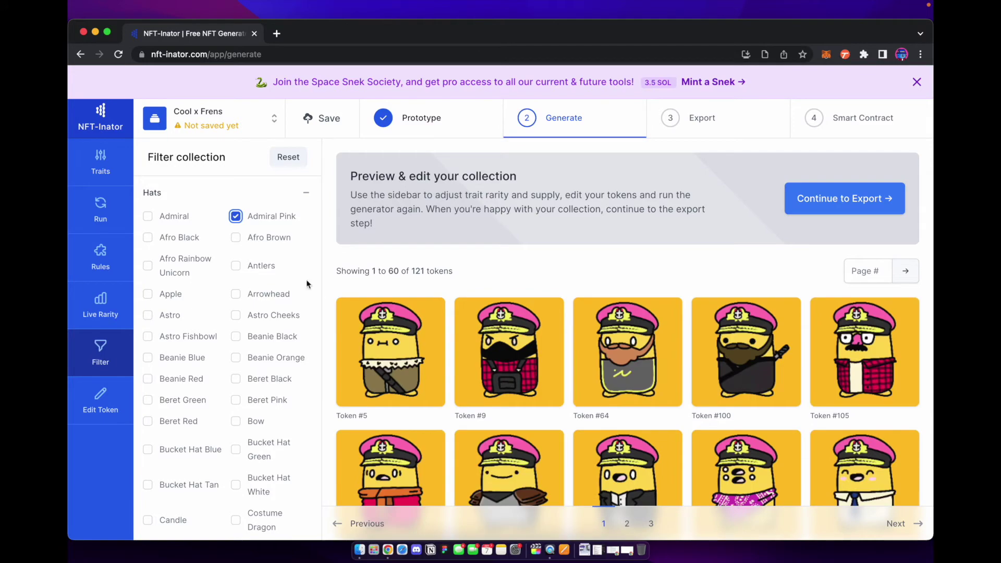
scroll(576, 377, down, 20)
scroll(575, 377, down, 10)
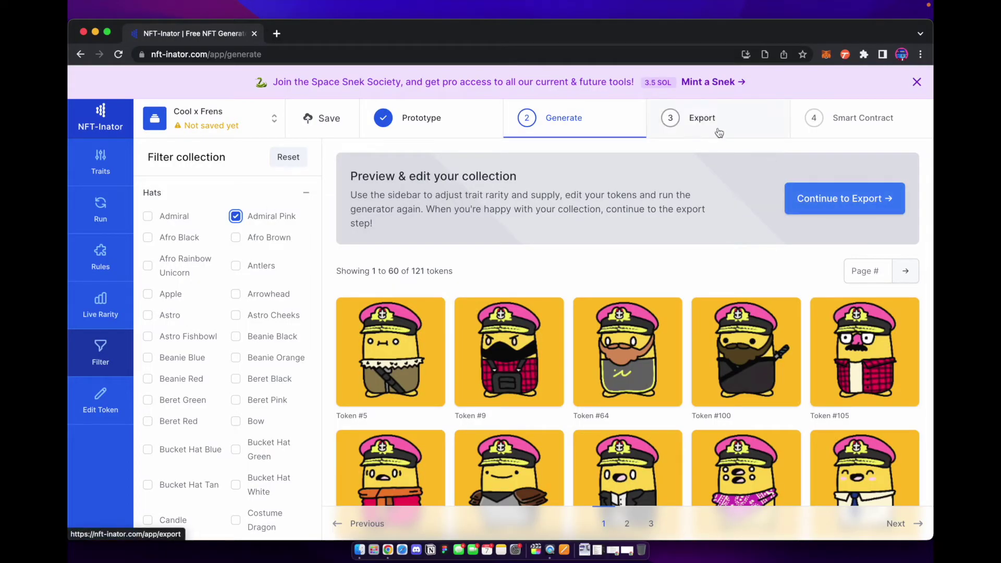
Step: On the Export page, set token name 'Fren #{id}' and description 'test' in collection metadata
click(697, 124)
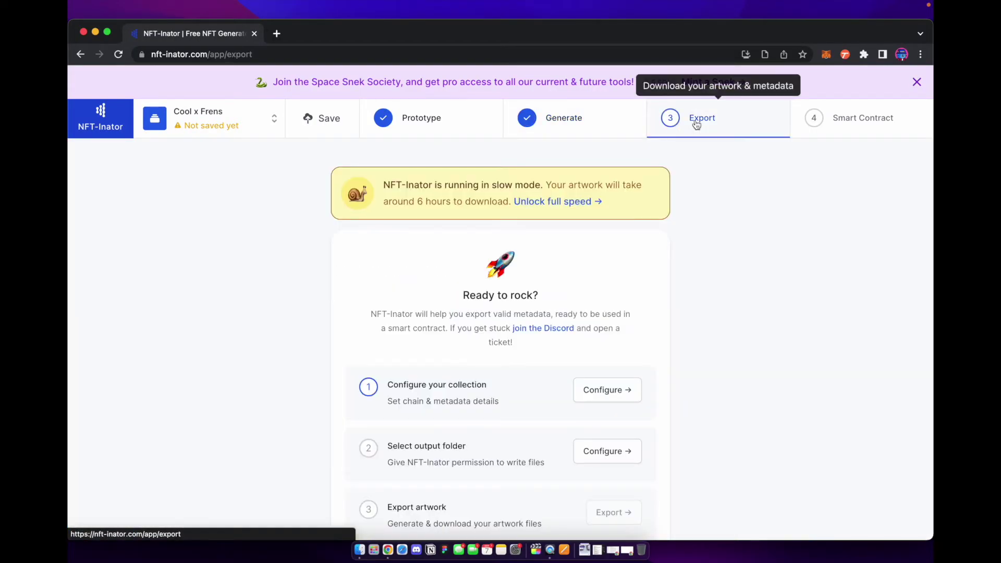
scroll(529, 293, down, 3)
click(611, 255)
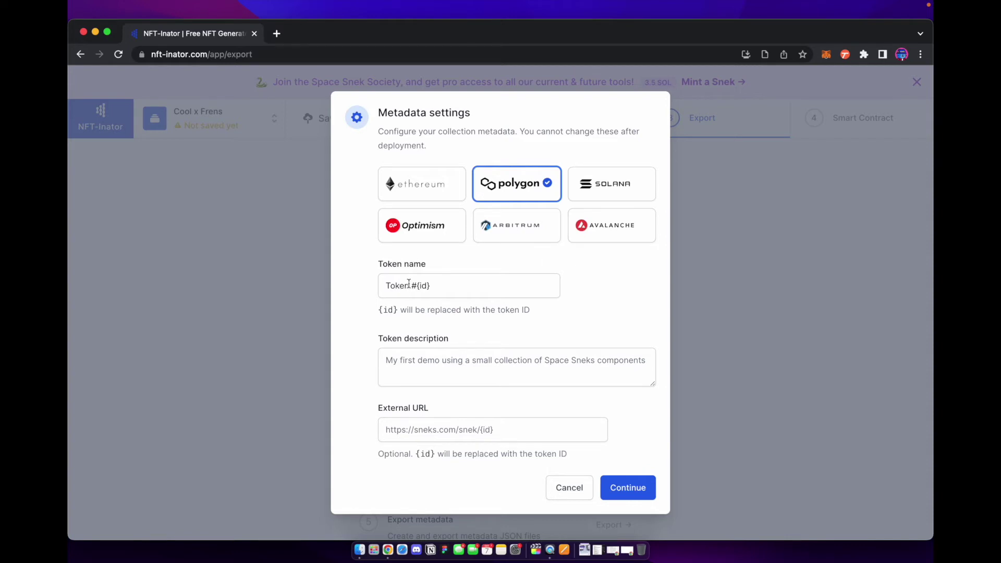
drag(409, 283, 354, 285)
text(Fr)
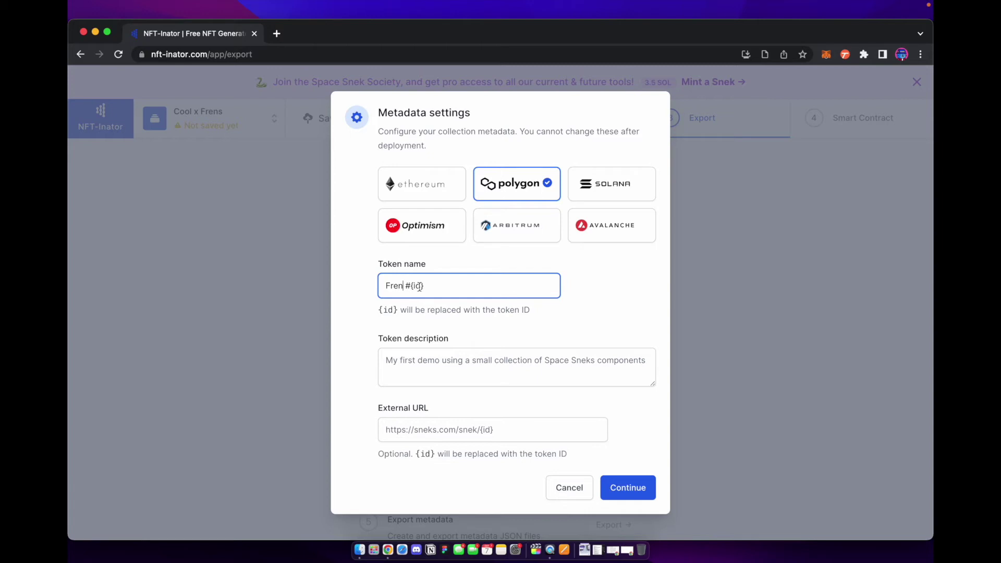
click(405, 368)
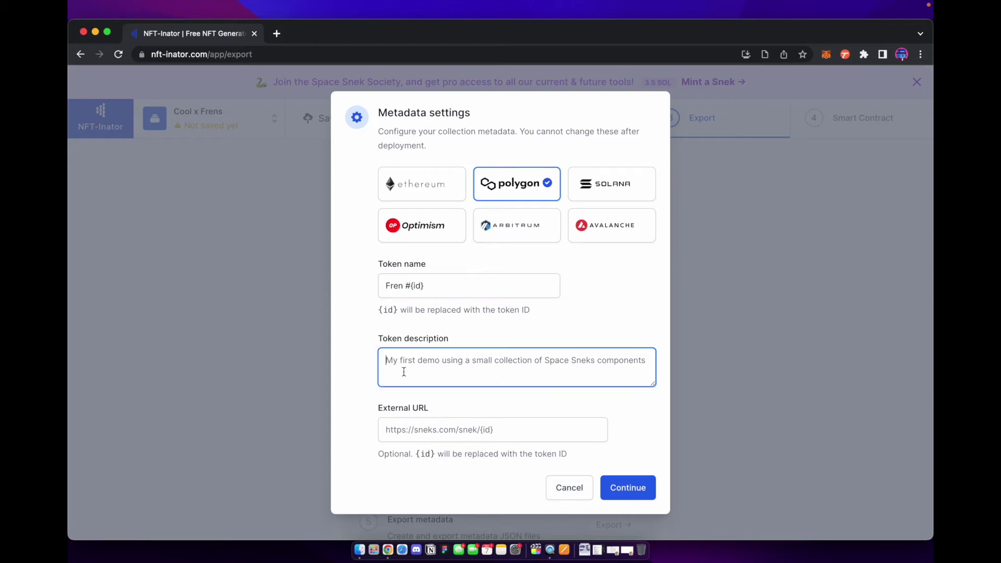
text(test)
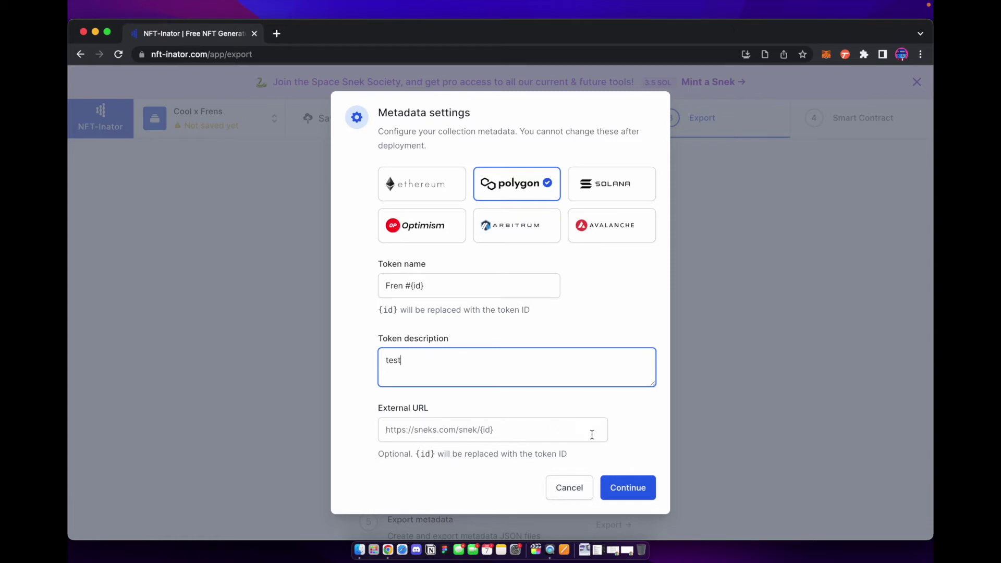
click(623, 486)
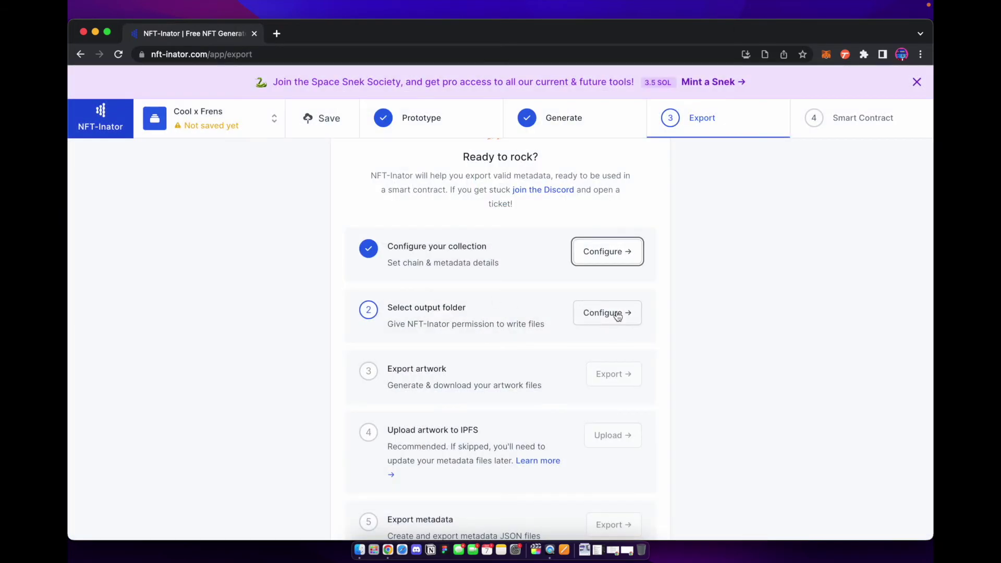
Step: Pick an output folder in Documents and export the artwork
click(618, 314)
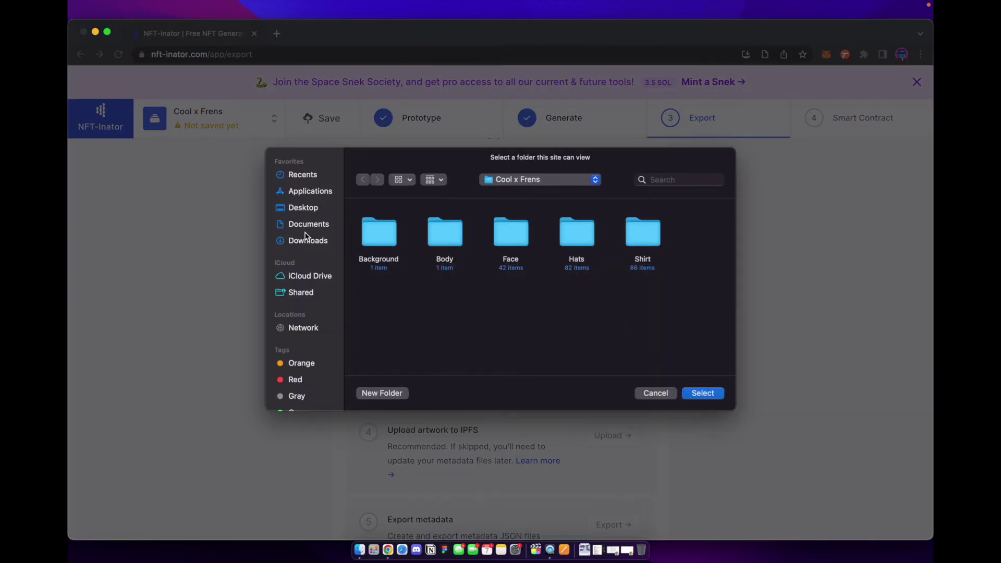
click(307, 225)
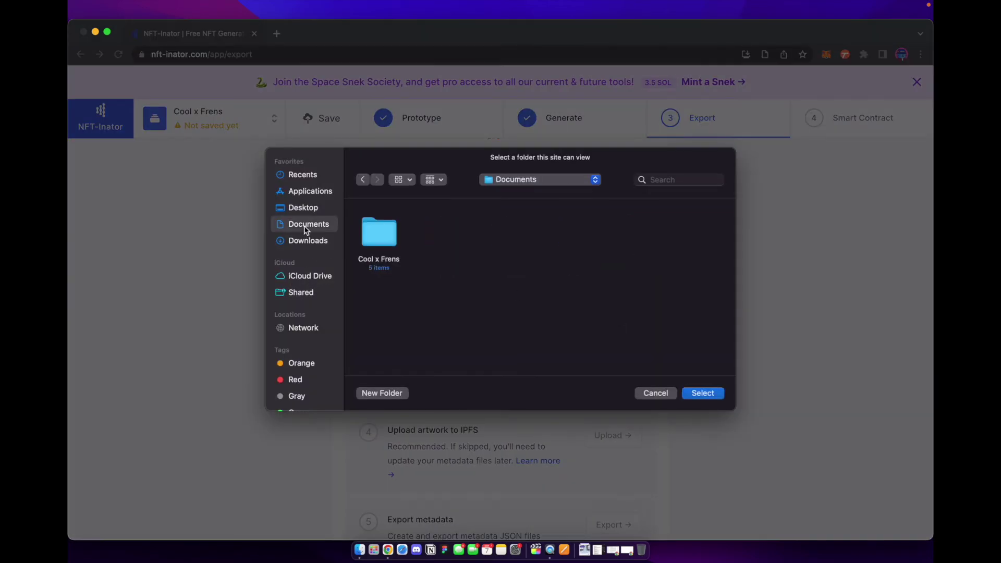
click(702, 393)
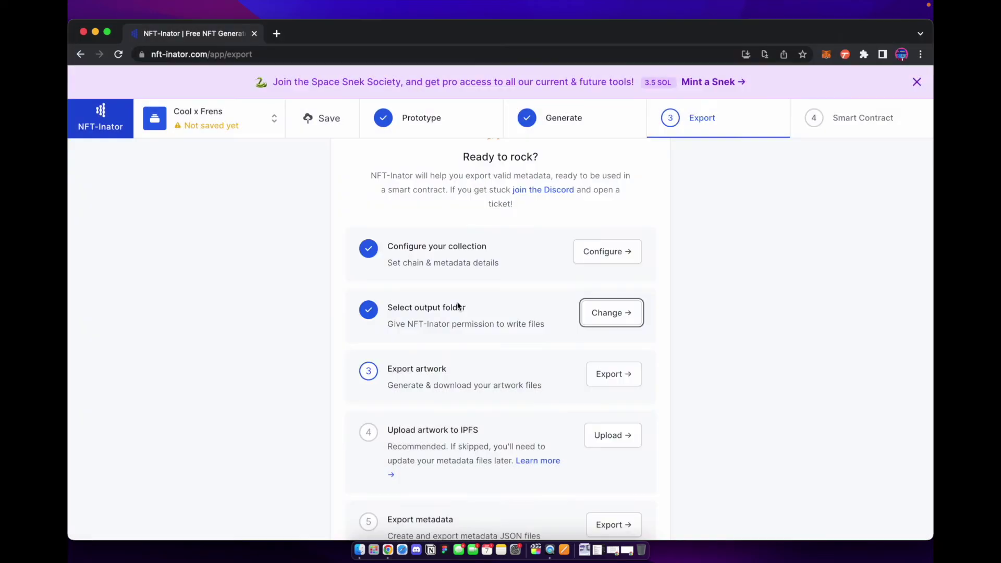
scroll(501, 342, down, 2)
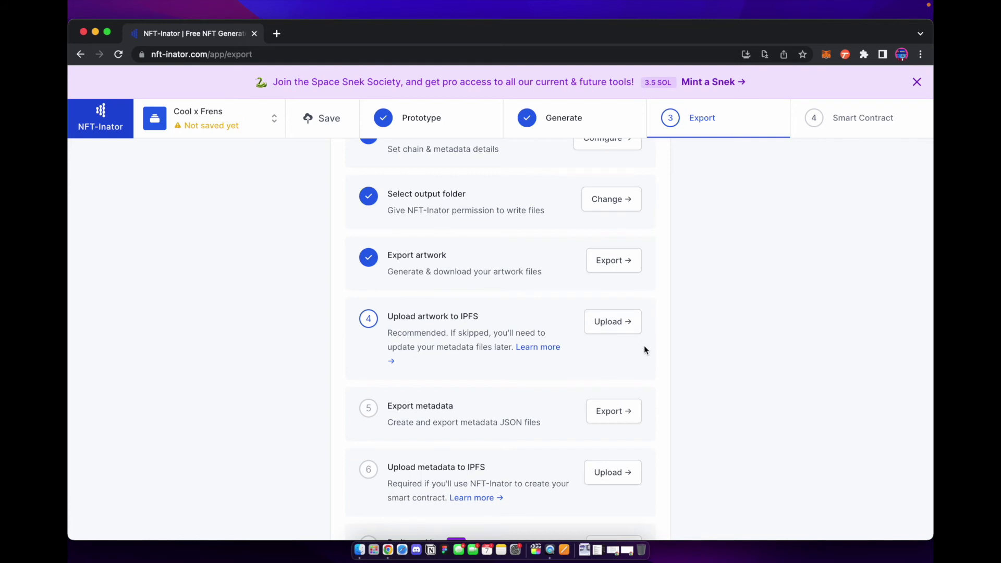
Step: Export the collection's metadata JSON files from the Export metadata step
scroll(598, 362, down, 2)
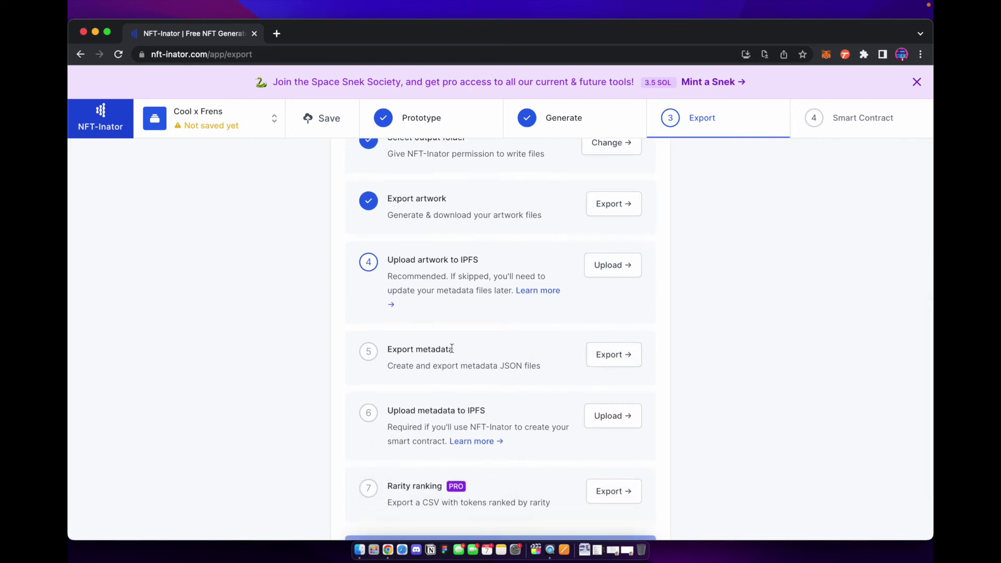
click(626, 361)
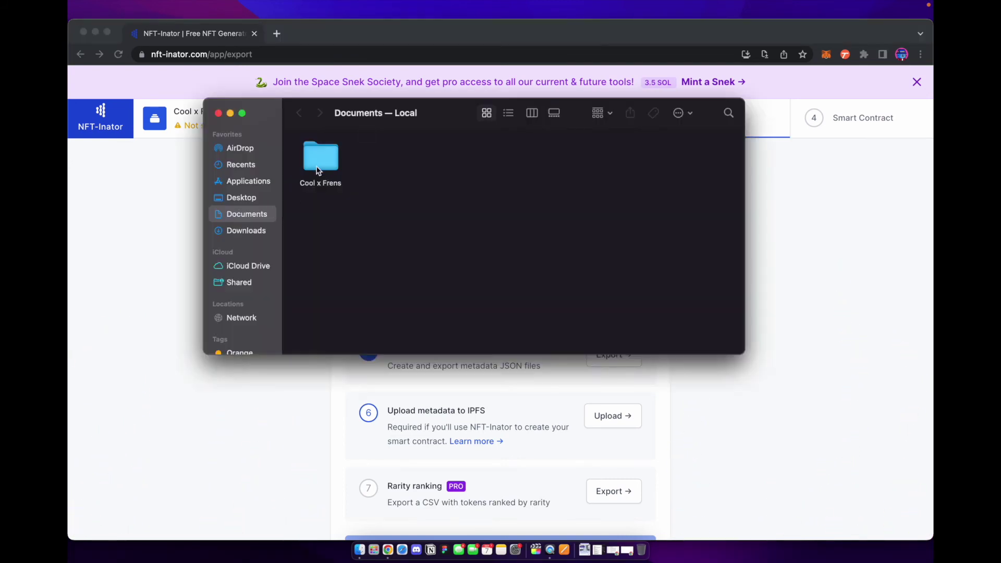
Step: Open the Cool x Frens folder and browse the exported PNGs in __artwork
double_click(319, 166)
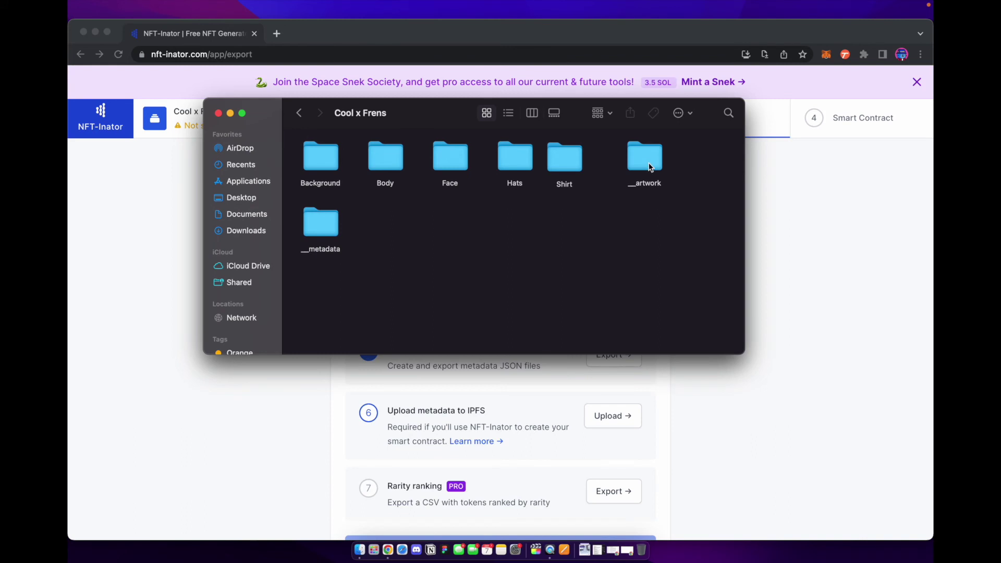
drag(652, 167, 461, 228)
double_click(410, 226)
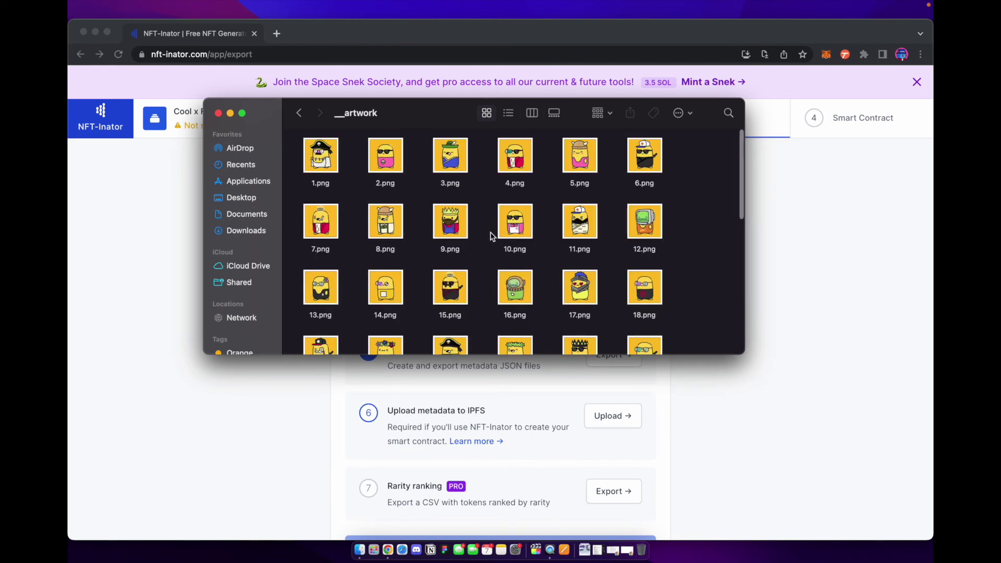
scroll(492, 237, down, 10)
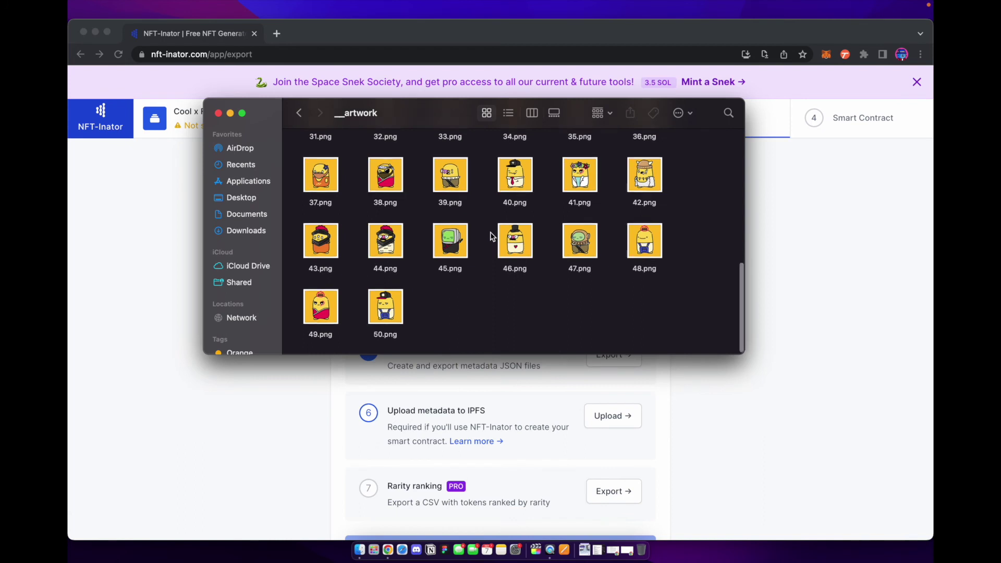
scroll(342, 176, up, 10)
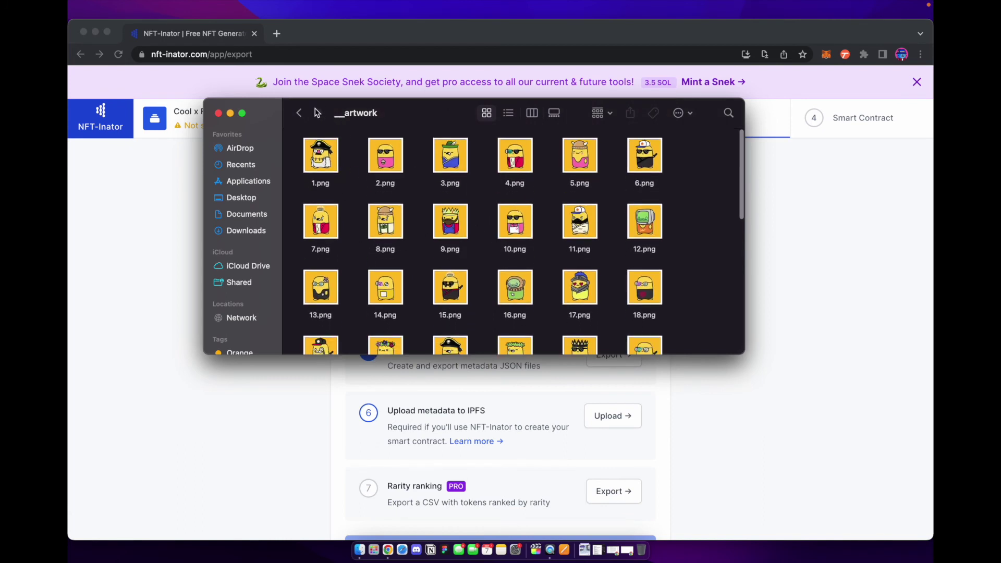
Step: Go back and scroll through the JSON files 1.json to 50.json in __metadata
click(299, 112)
double_click(465, 218)
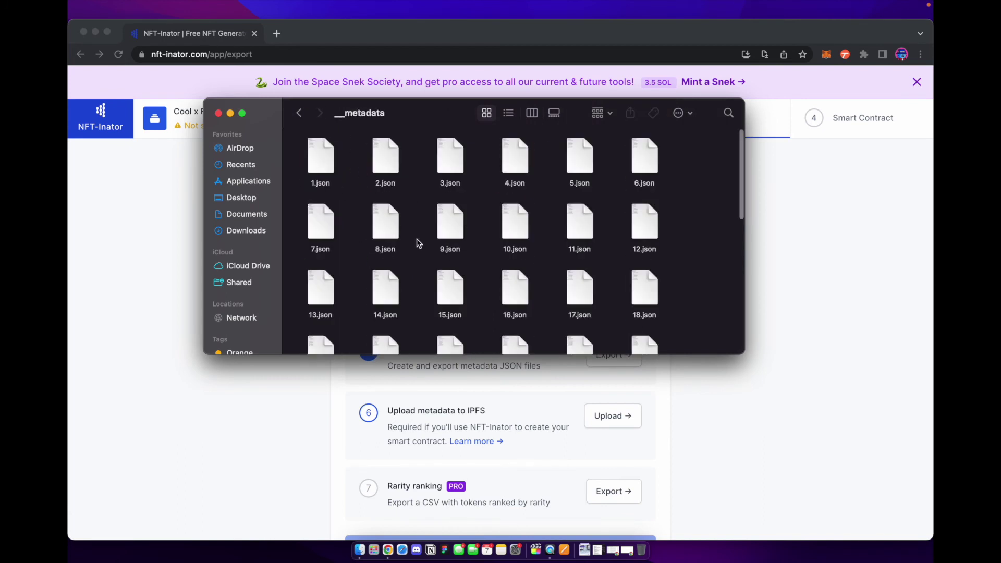
scroll(417, 243, down, 5)
scroll(415, 241, up, 5)
scroll(416, 245, down, 5)
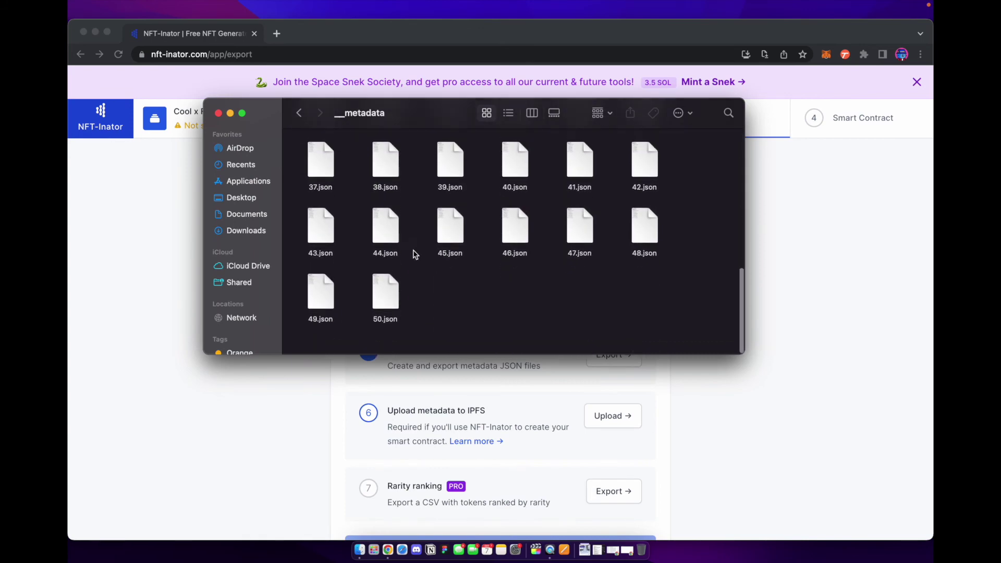